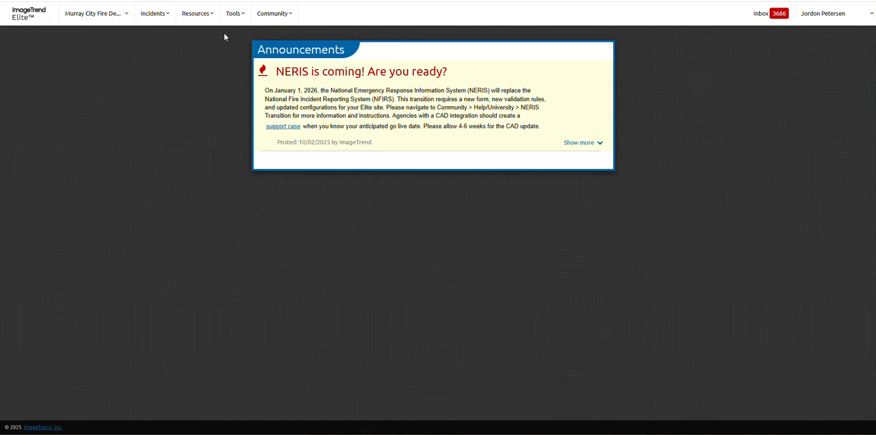
Start a new Murray Fire Report (NERIS) from CAD and clear the dispatch date filter on the CAD incident list.
left_click(154, 22)
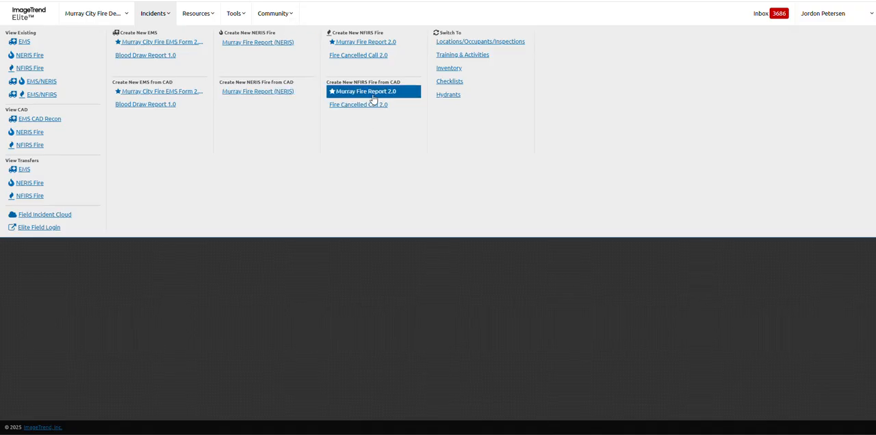
left_click(257, 91)
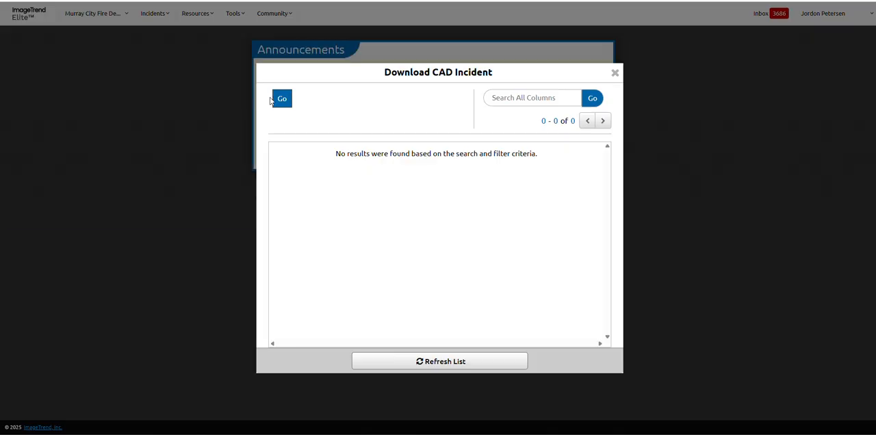
left_click(424, 89)
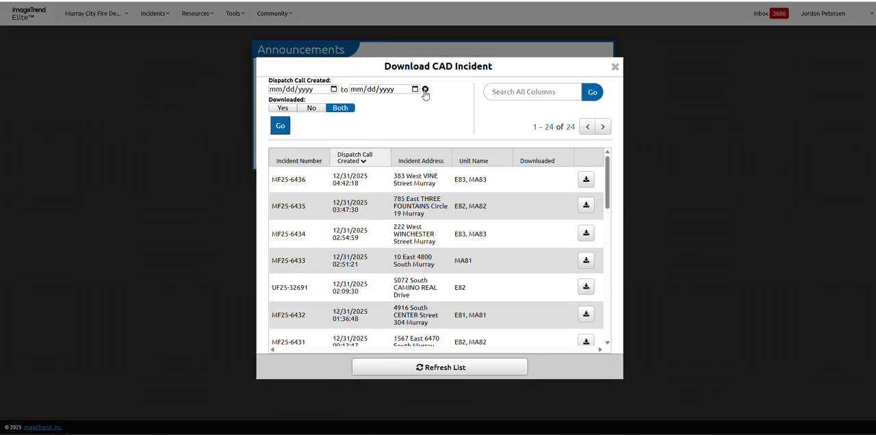
Search the CAD incidents for MF25-6148 and download that incident into the report.
left_click(516, 93)
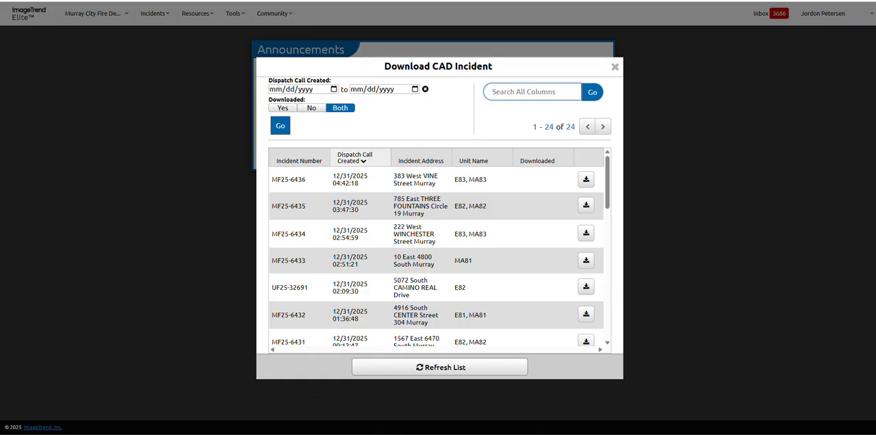
type("MF25-6148")
key("Return")
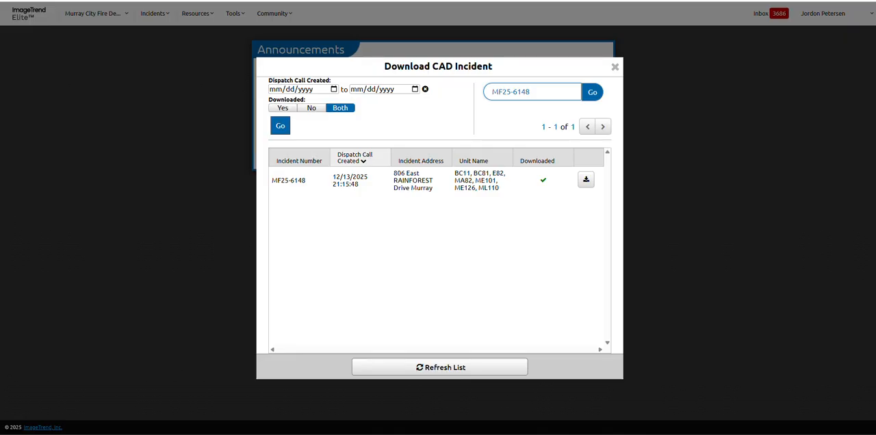
left_click(584, 180)
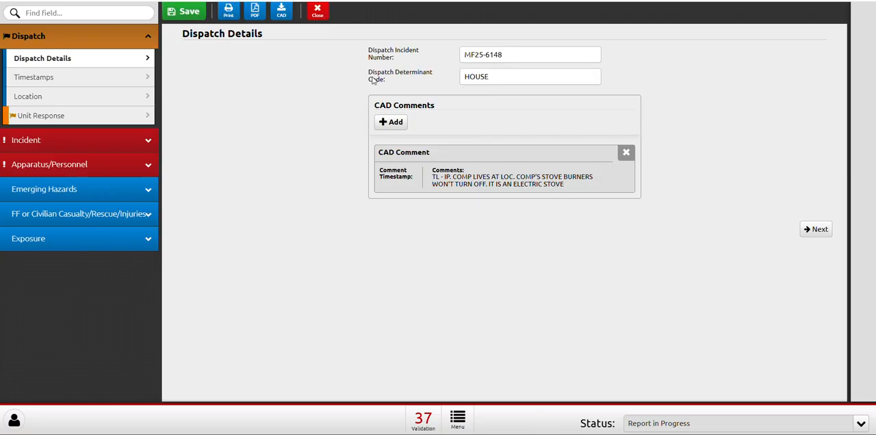
Review the dispatch timestamps, dispatch location and dispatch unit responses imported from CAD.
left_click(31, 77)
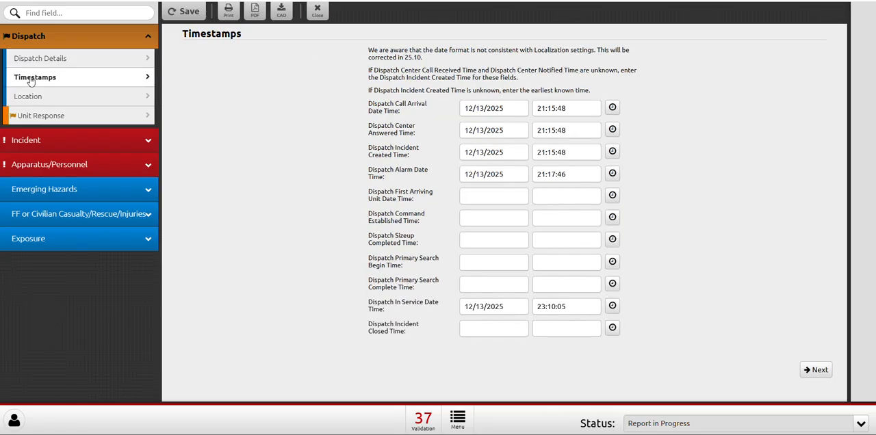
left_click(74, 94)
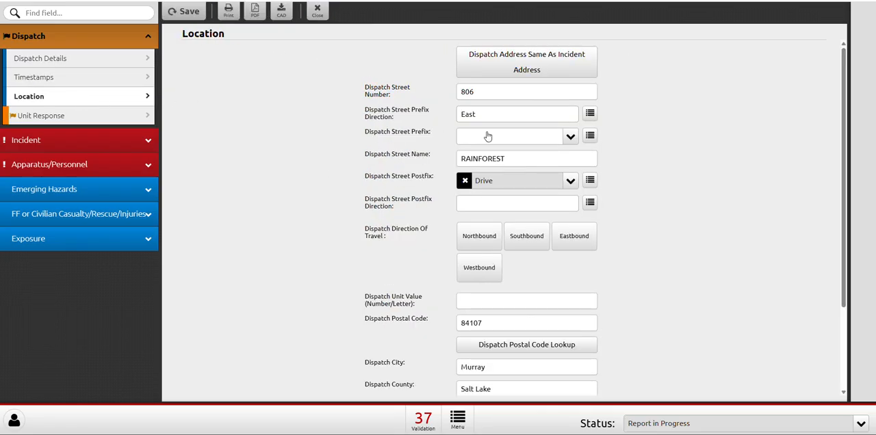
scroll(526, 186, "down", 3)
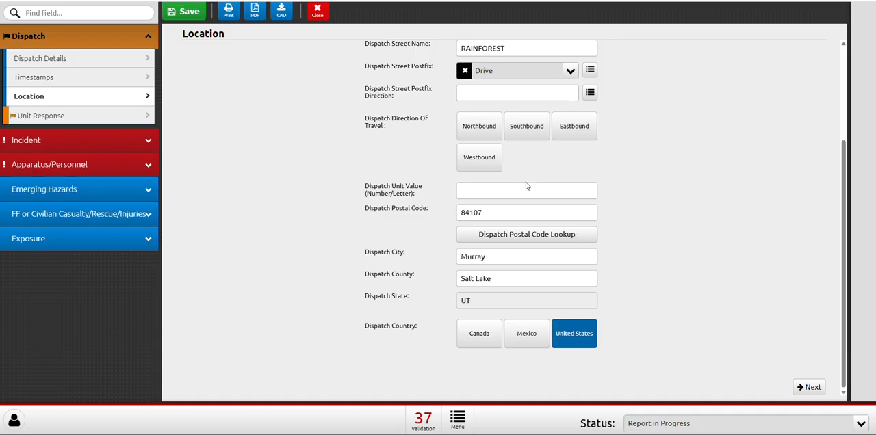
left_click(75, 114)
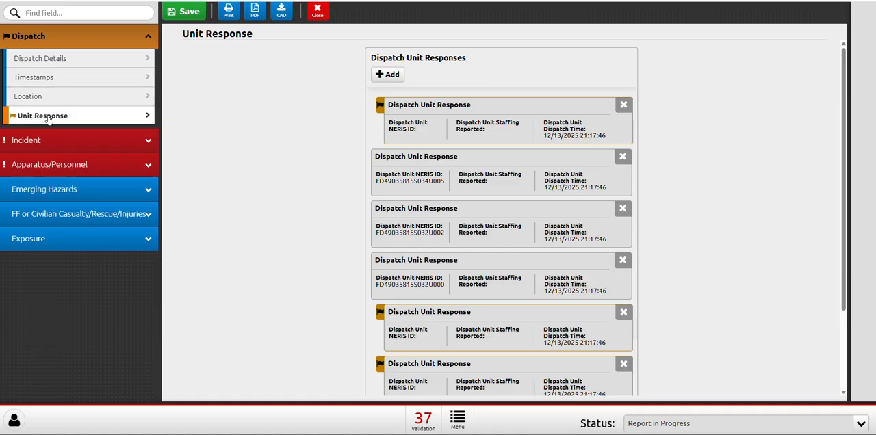
scroll(448, 150, "down", 3)
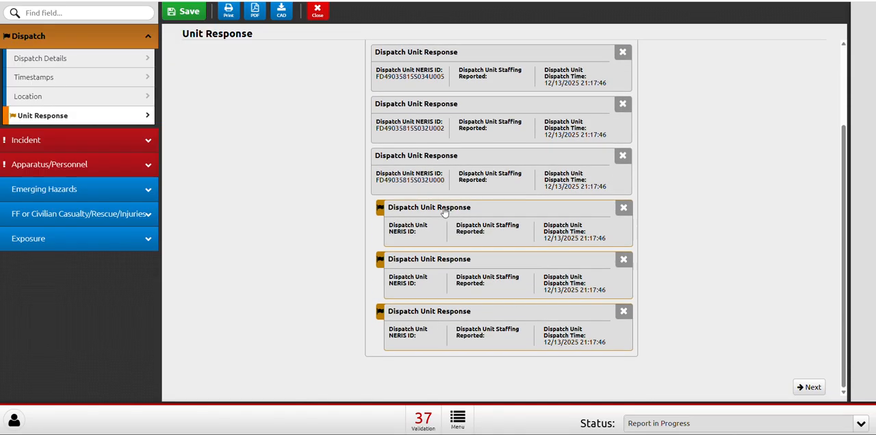
scroll(479, 154, "up", 3)
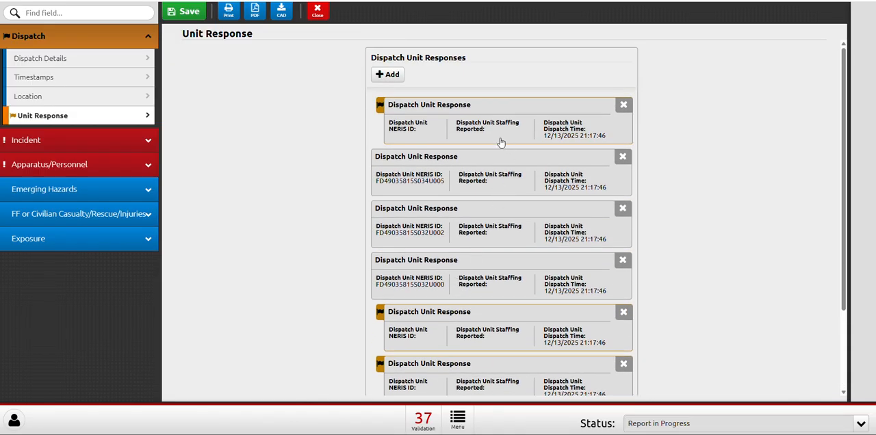
scroll(529, 145, "down", 1)
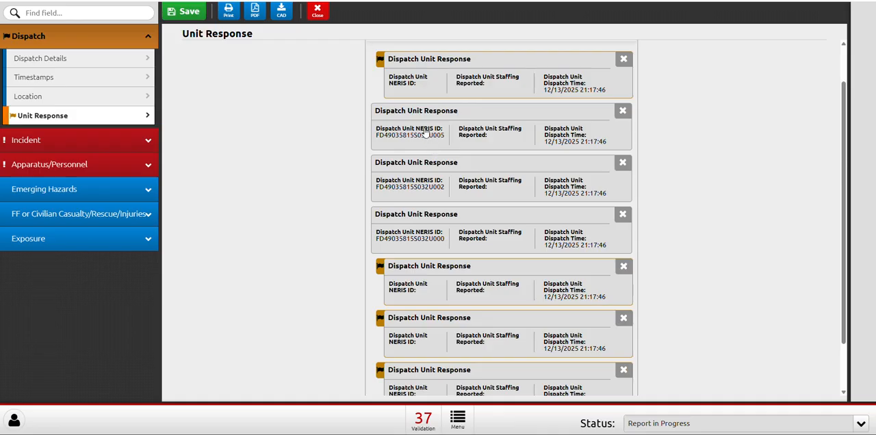
scroll(429, 127, "up", 1)
mouse_move(379, 108)
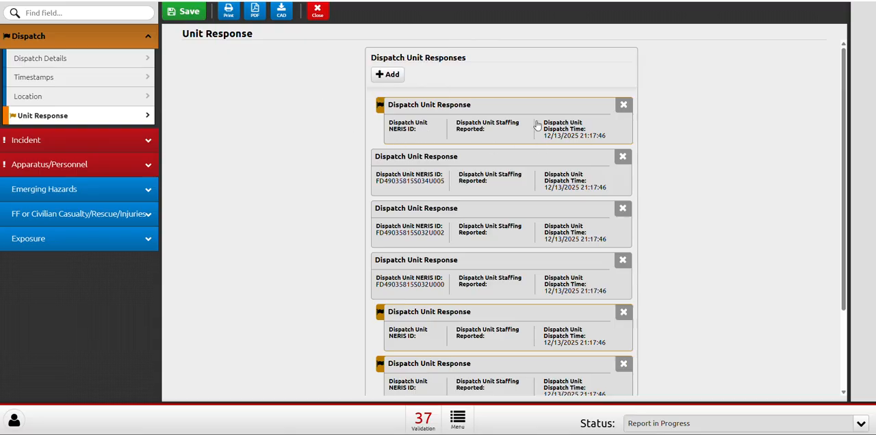
Delete the four flagged dispatch unit responses that have no NERIS ID.
left_click(622, 106)
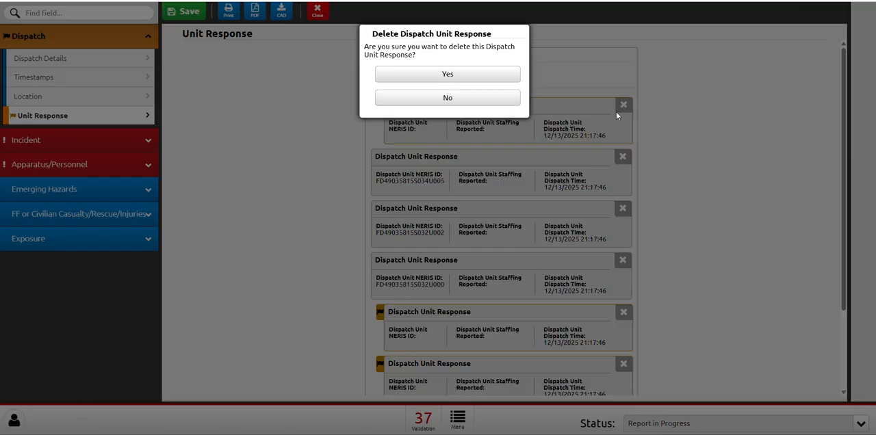
left_click(459, 80)
scroll(552, 164, "down", 1)
scroll(553, 164, "down", 1)
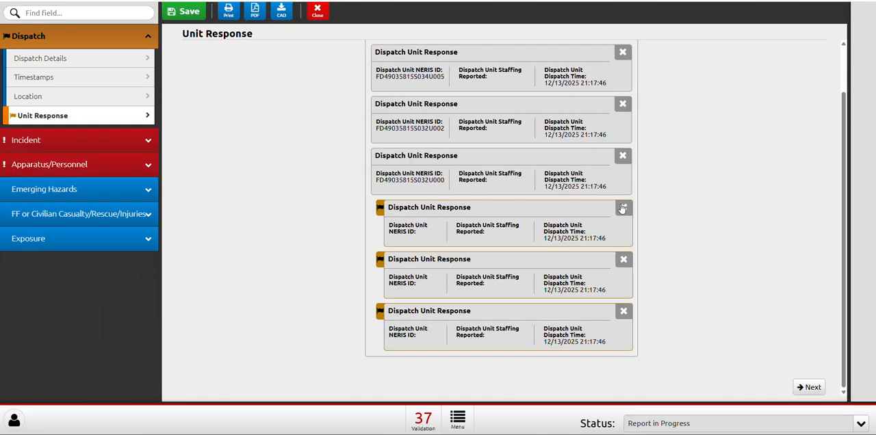
scroll(457, 199, "up", 2)
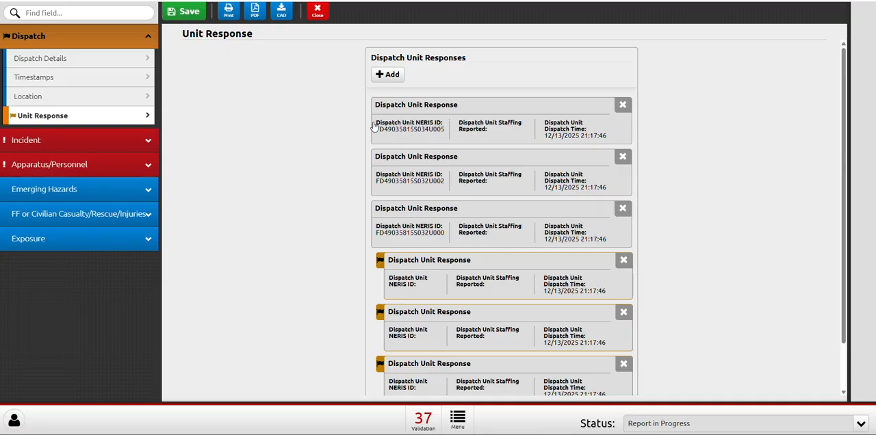
scroll(410, 180, "down", 2)
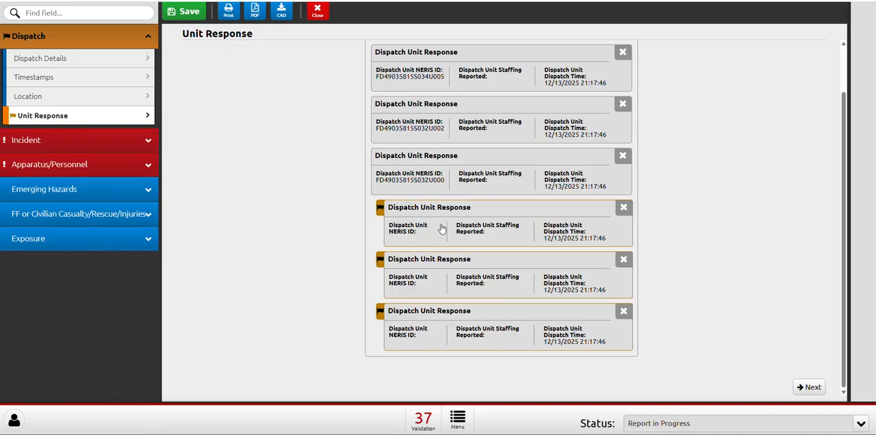
left_click(623, 208)
left_click(475, 75)
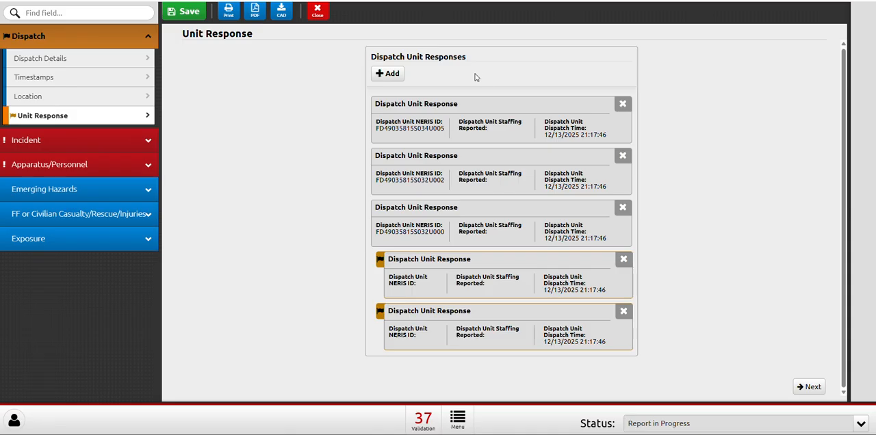
left_click(623, 259)
left_click(472, 73)
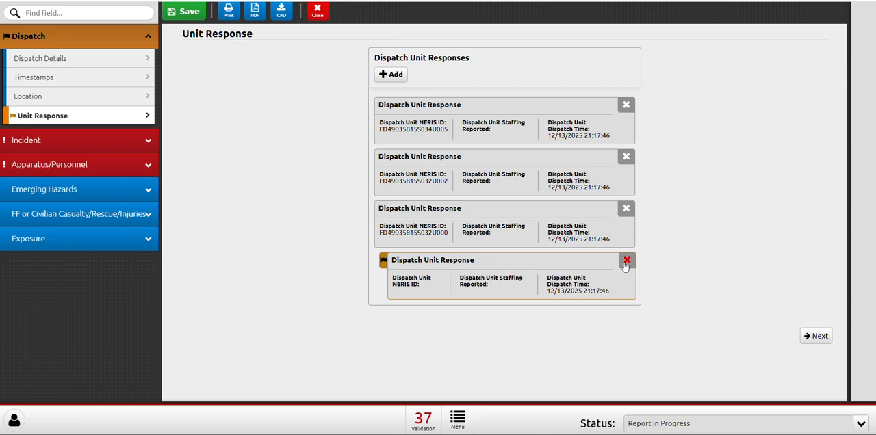
left_click(626, 260)
left_click(477, 76)
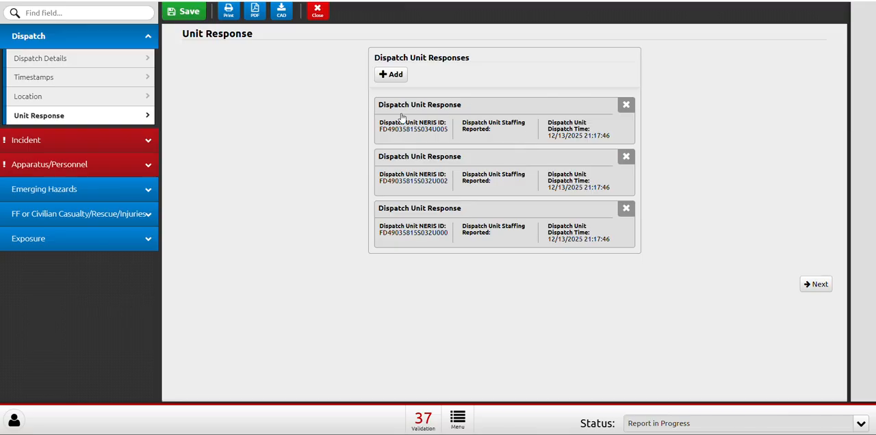
Review the address fields on the Location page of the Incident section.
left_click(61, 144)
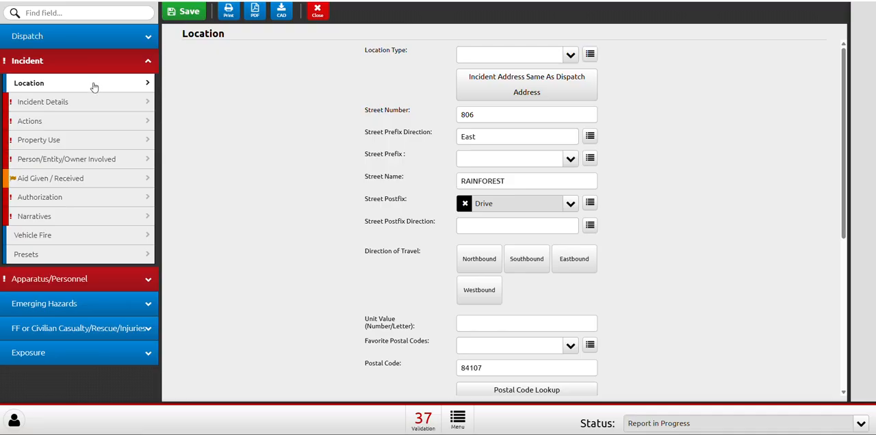
scroll(413, 143, "down", 5)
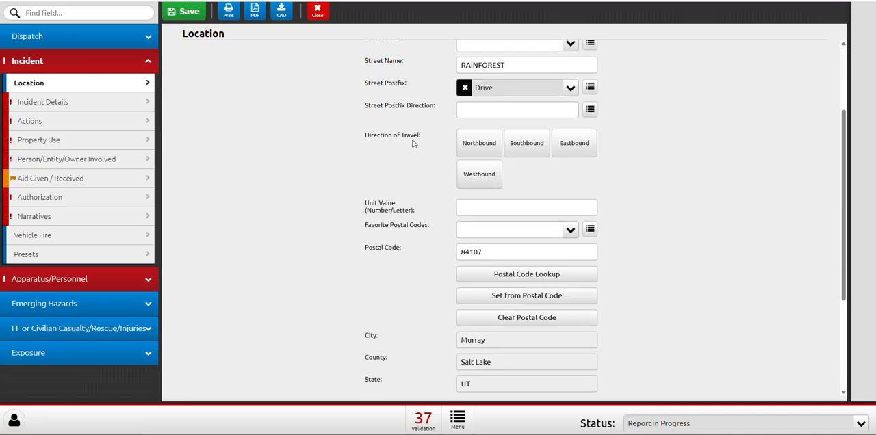
scroll(499, 265, "up", 5)
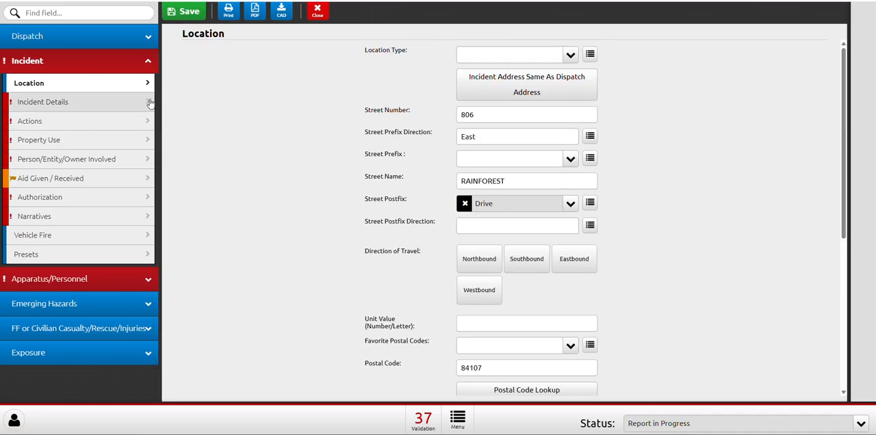
Set the primary incident type in Incident Details to Fire - Structure Fire - Room and Contents Fire.
left_click(106, 103)
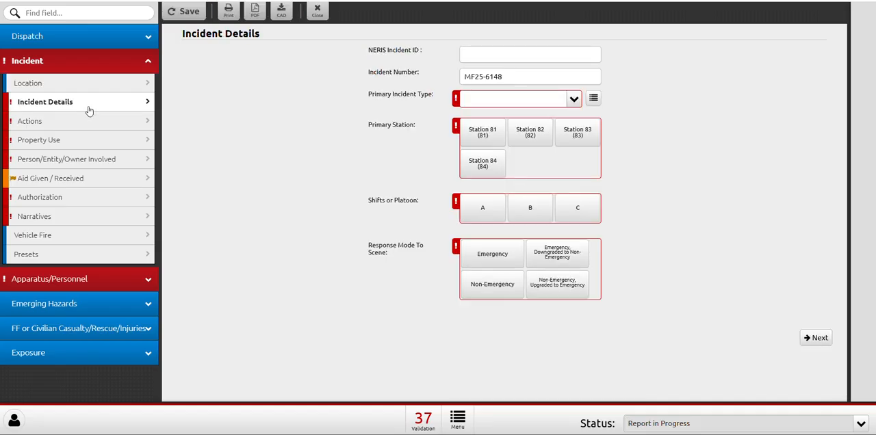
left_click(509, 101)
left_click(406, 128)
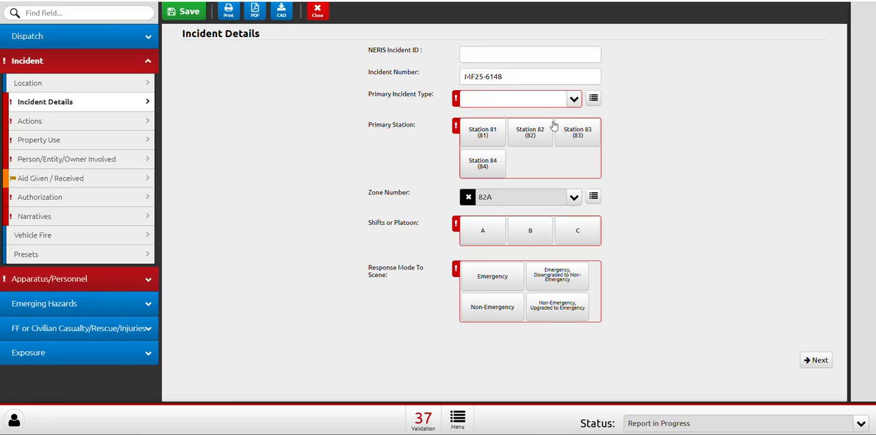
left_click(593, 100)
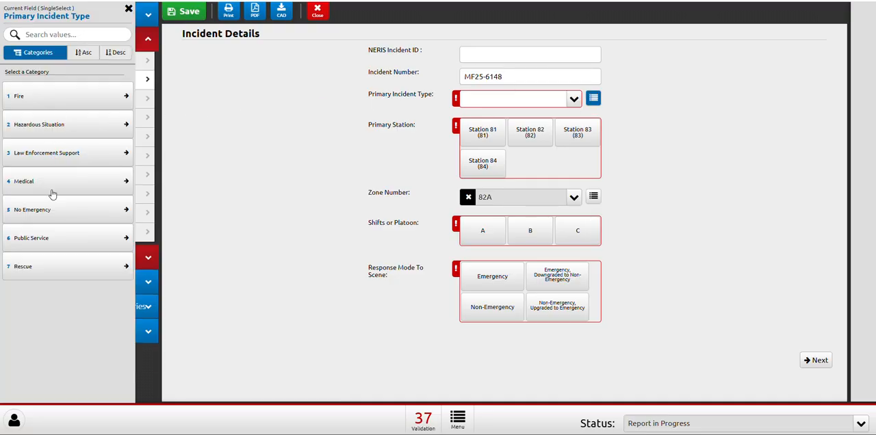
left_click(33, 99)
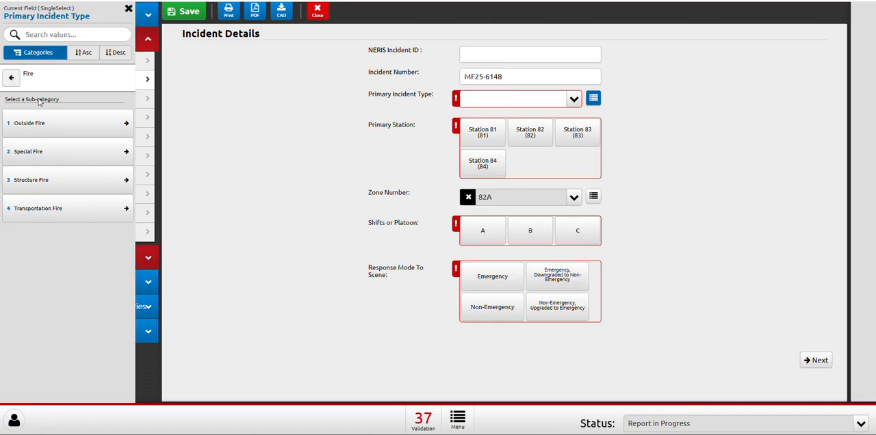
left_click(40, 182)
left_click(11, 78)
left_click(47, 204)
left_click(11, 78)
left_click(51, 177)
left_click(71, 175)
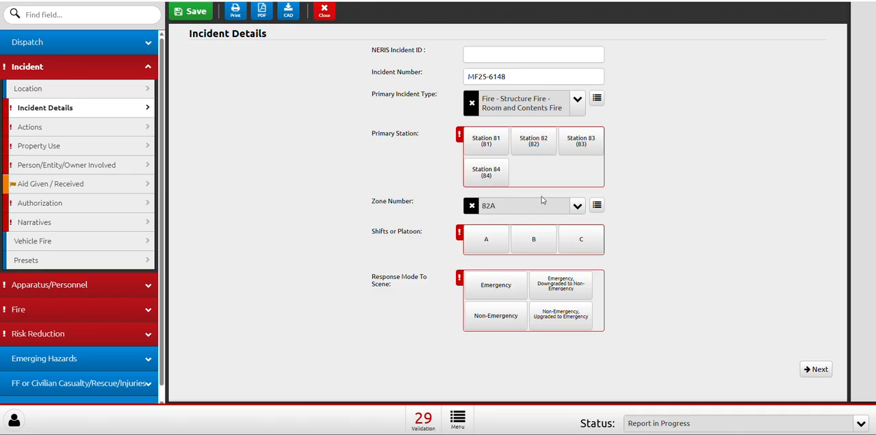
Set the primary station to Station 81, the shift to C and the response mode to Emergency, then open the incident's Actions page.
left_click(495, 145)
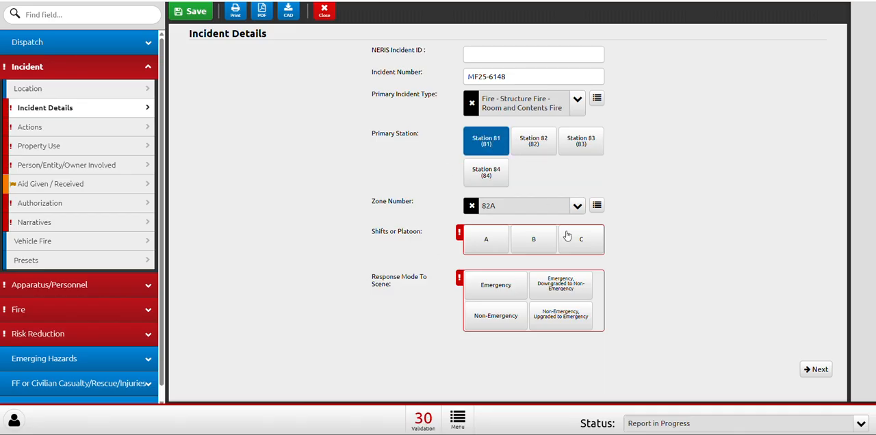
left_click(579, 241)
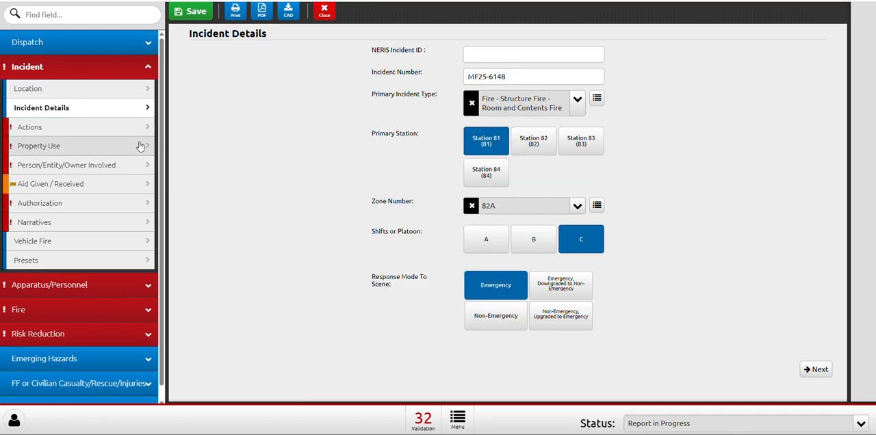
left_click(85, 126)
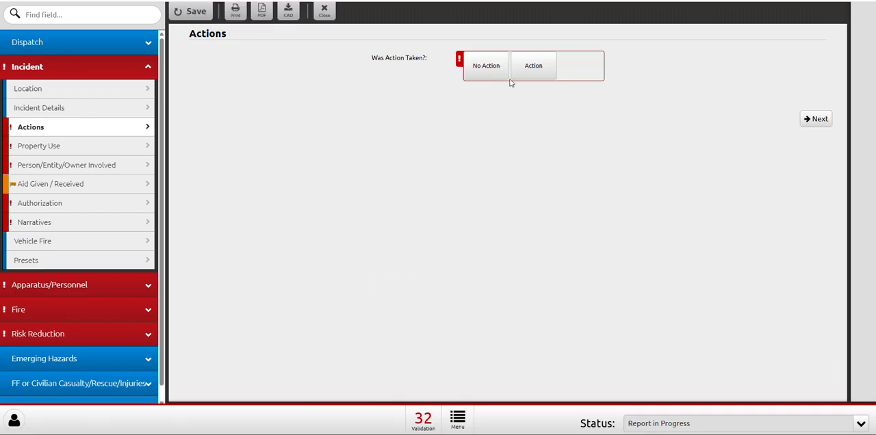
left_click(490, 71)
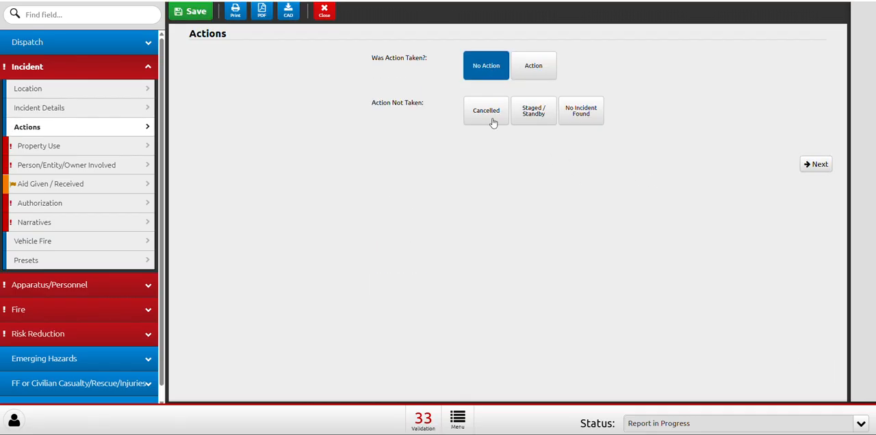
left_click(491, 119)
left_click(485, 123)
Mark that action was taken and add Suppression - Structural Fire Suppression - Interior to the actions taken.
left_click(529, 76)
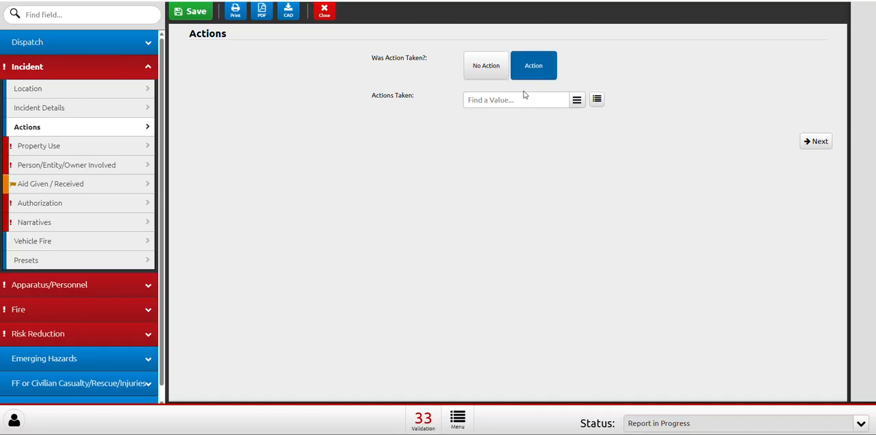
left_click(511, 101)
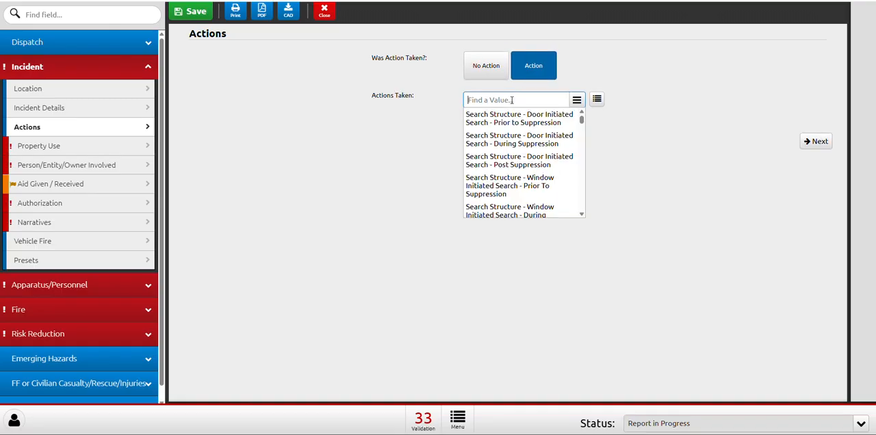
type("fire")
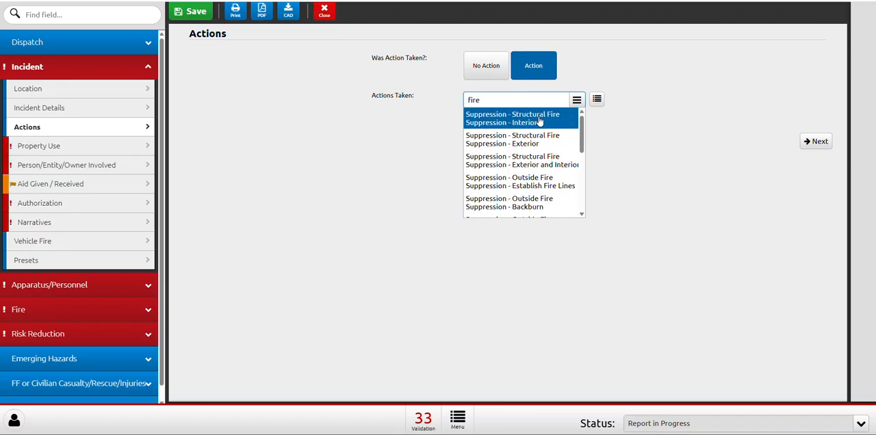
left_click(504, 128)
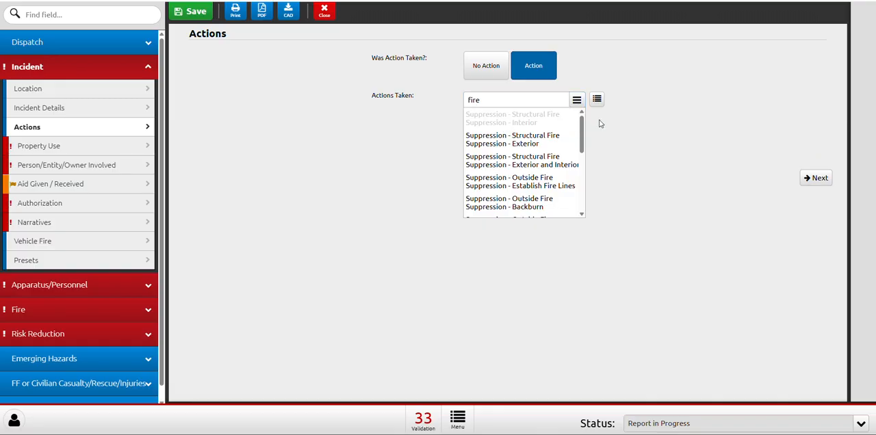
Add Search Structure - Door Initiated Search - During Suppression, Non Structure Search - Body Recovery and Hazardous Situation Mitigation - Remove Hazard to the actions taken.
left_click(475, 103)
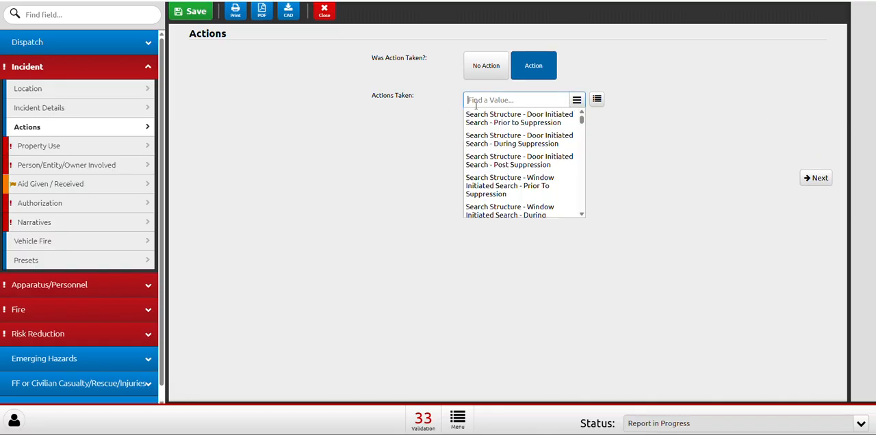
left_click(520, 135)
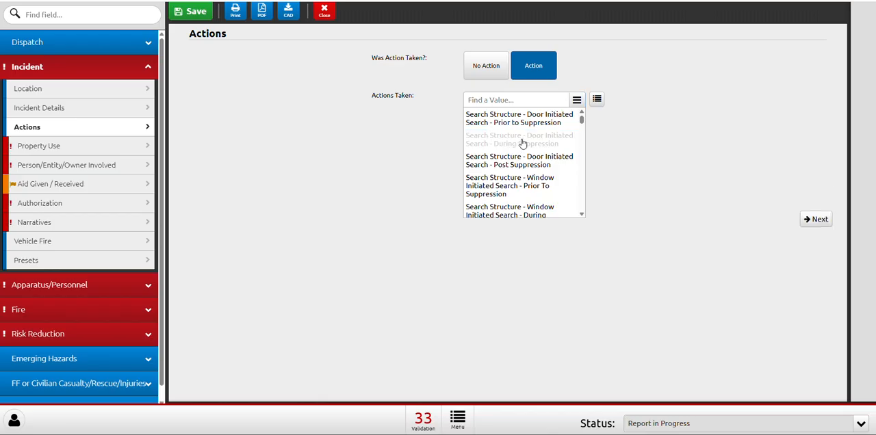
scroll(523, 144, "down", 3)
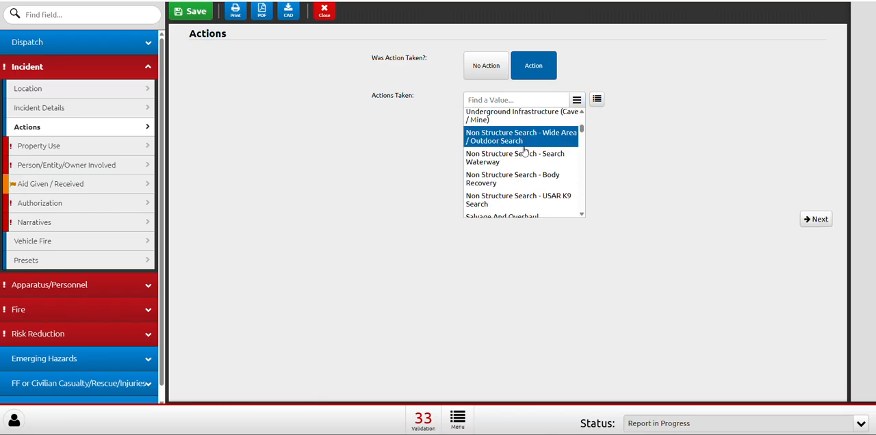
left_click(534, 186)
scroll(557, 190, "down", 3)
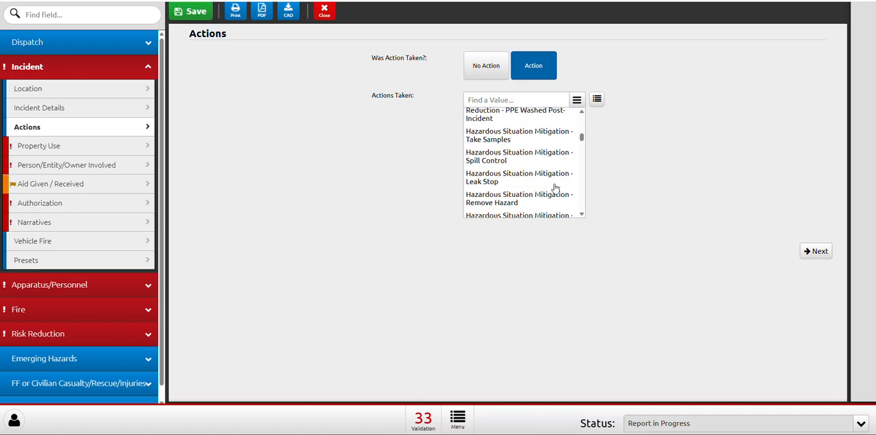
left_click(524, 193)
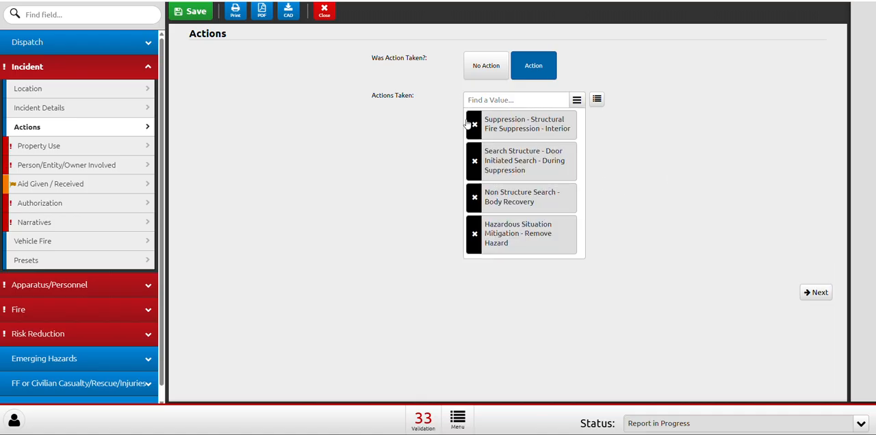
Remove the Remove Hazard, Body Recovery and Door Initiated Search entries from the actions taken.
left_click(474, 233)
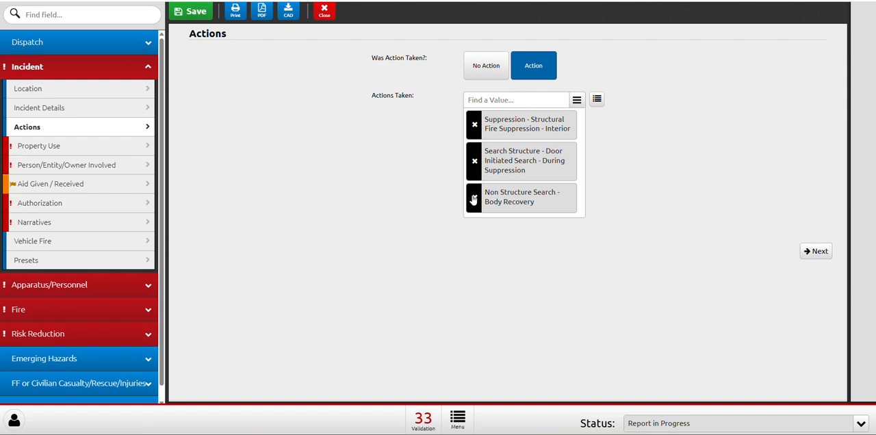
left_click(474, 197)
left_click(474, 161)
Set the Incident Place Type on the incident's Property Use page to Street.
left_click(74, 145)
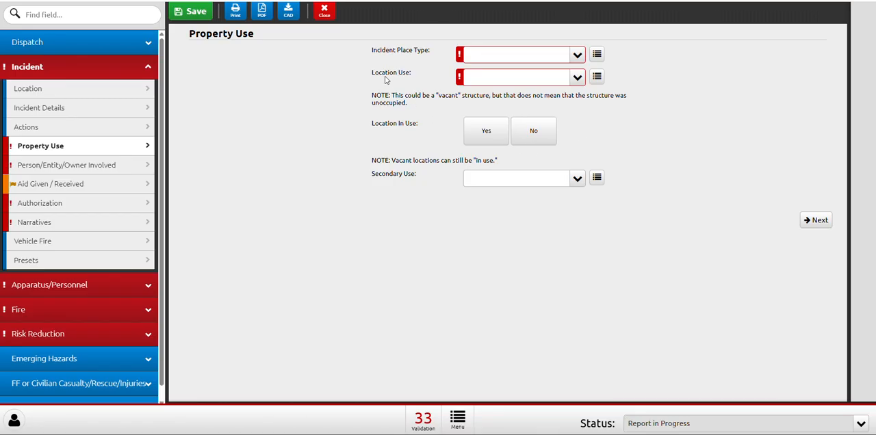
left_click(596, 54)
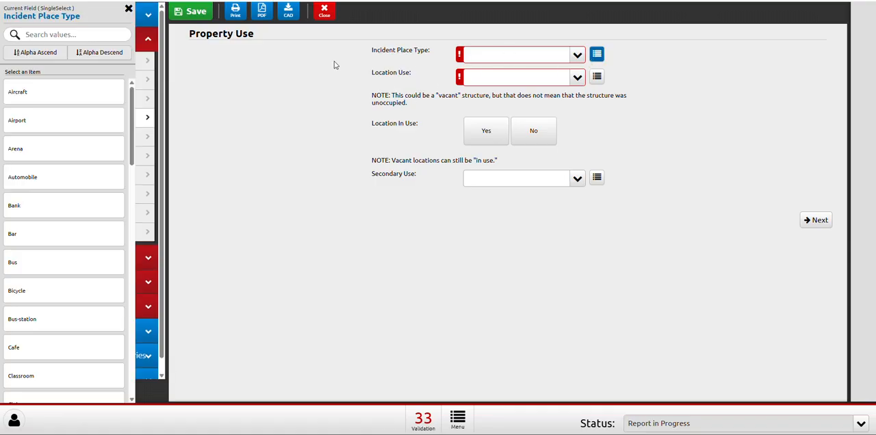
scroll(93, 131, "down", 15)
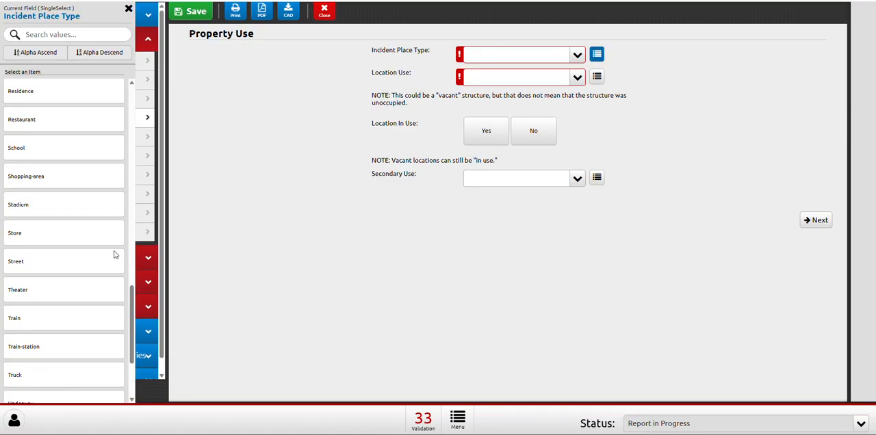
left_click_drag(130, 325, 122, 141)
left_click(353, 156)
left_click(513, 59)
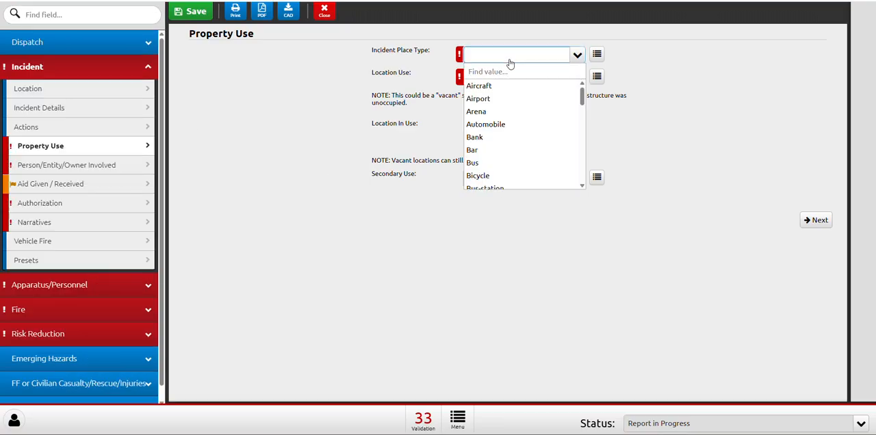
type("street")
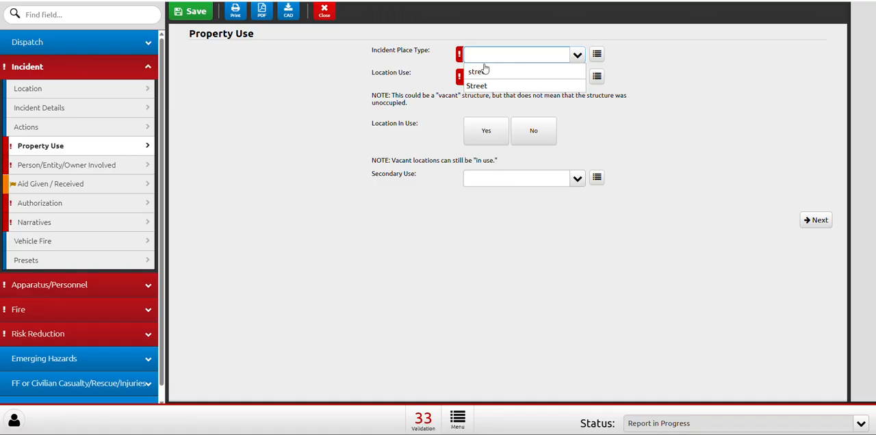
left_click(490, 87)
Search the Location Use values for "sch", then clear the search and leave the field without choosing a value.
left_click(490, 81)
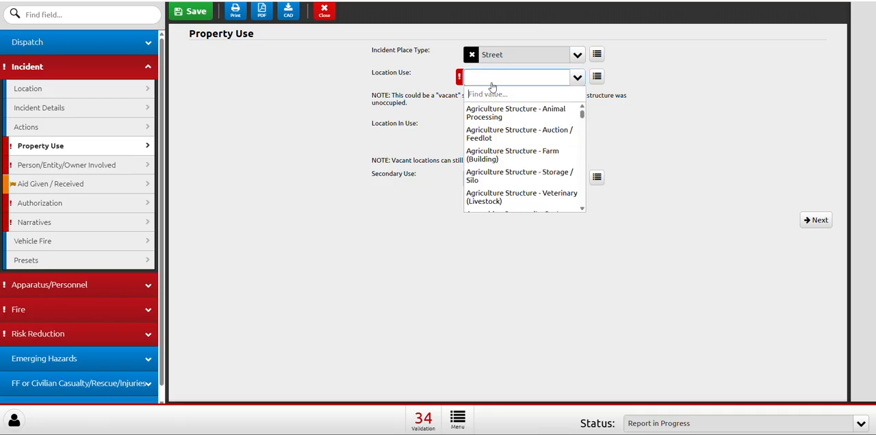
type("sch")
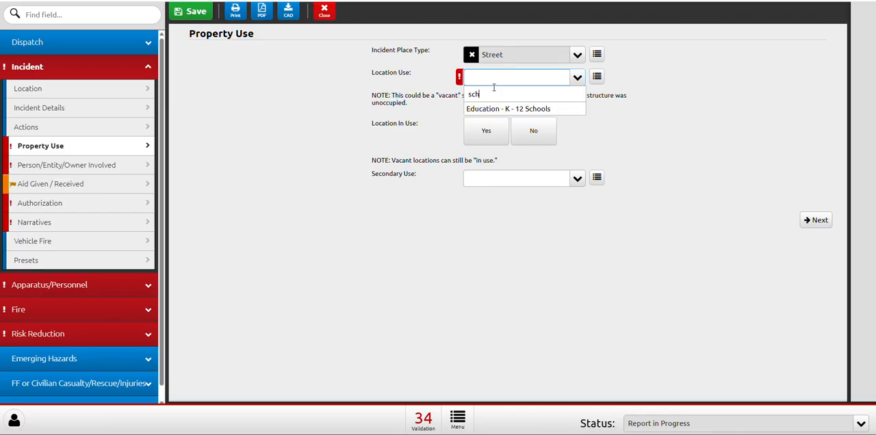
key("BackSpace")
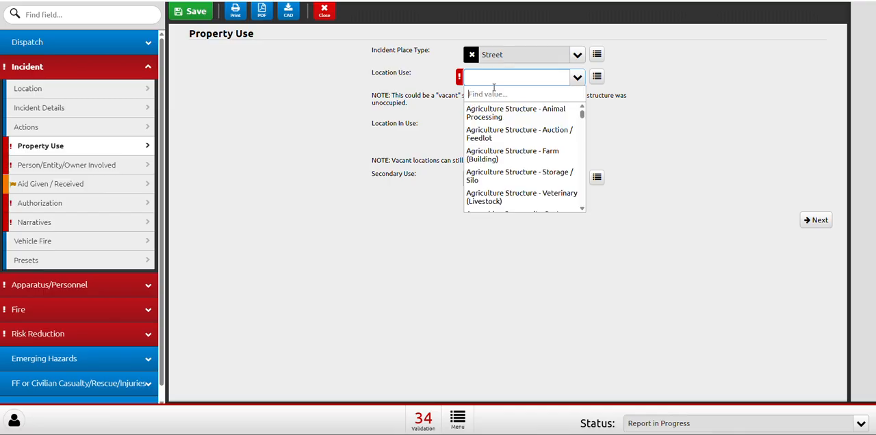
left_click(414, 149)
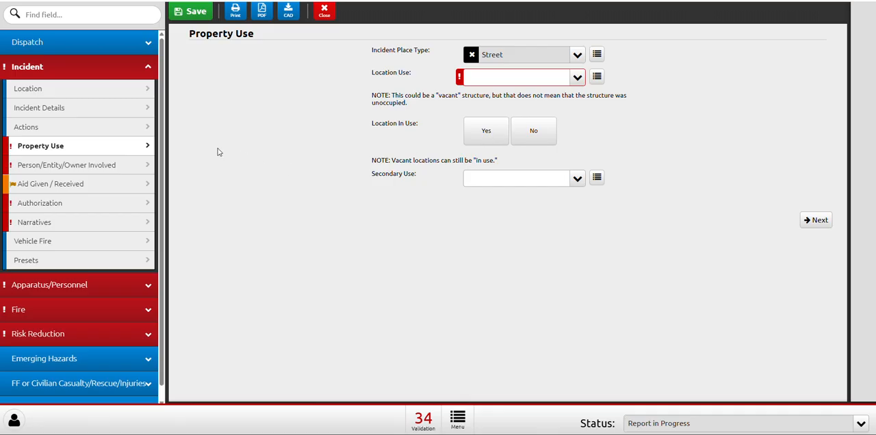
On the Person/Entity/Owner Involved page, set People Displaced to 3 and add Fire and Smoke as the displaced people causes.
left_click(53, 167)
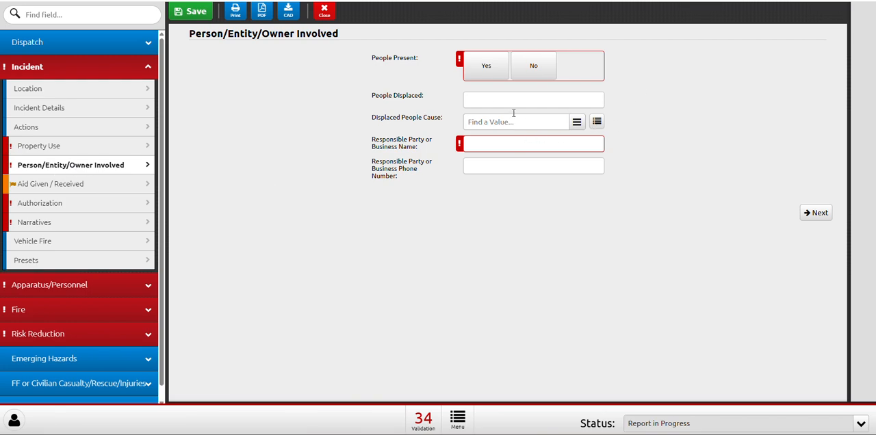
left_click(480, 101)
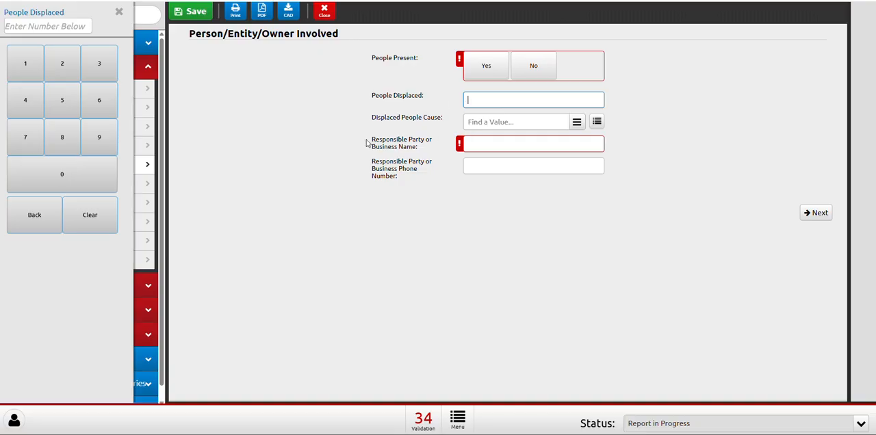
type("3")
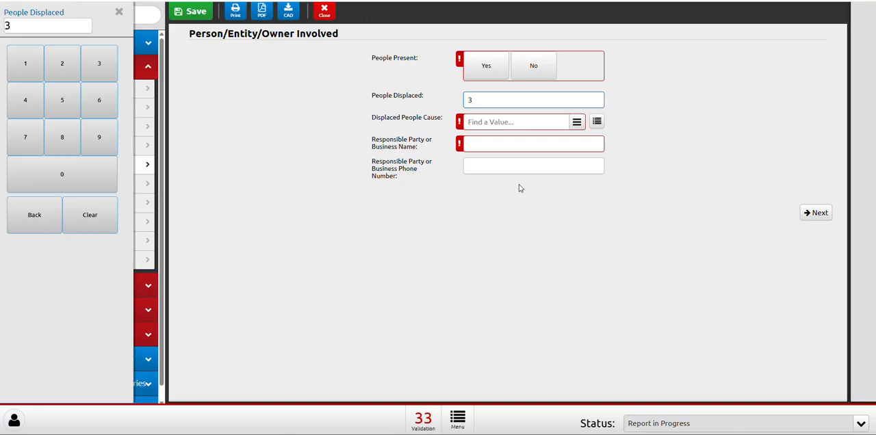
left_click(496, 121)
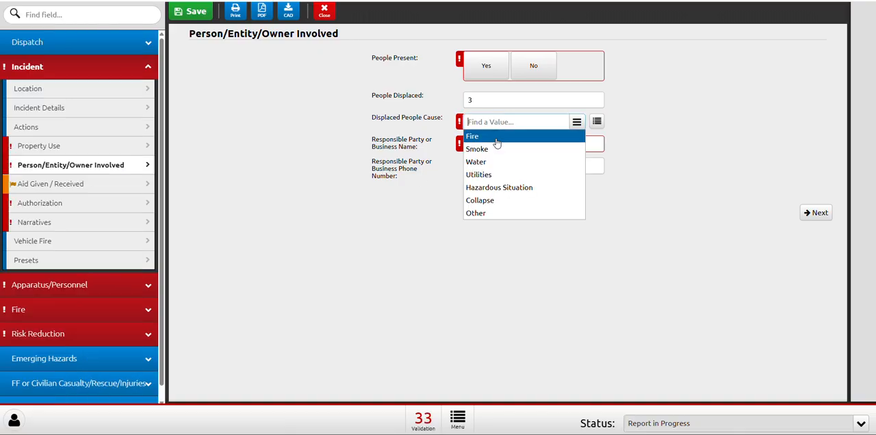
left_click(495, 138)
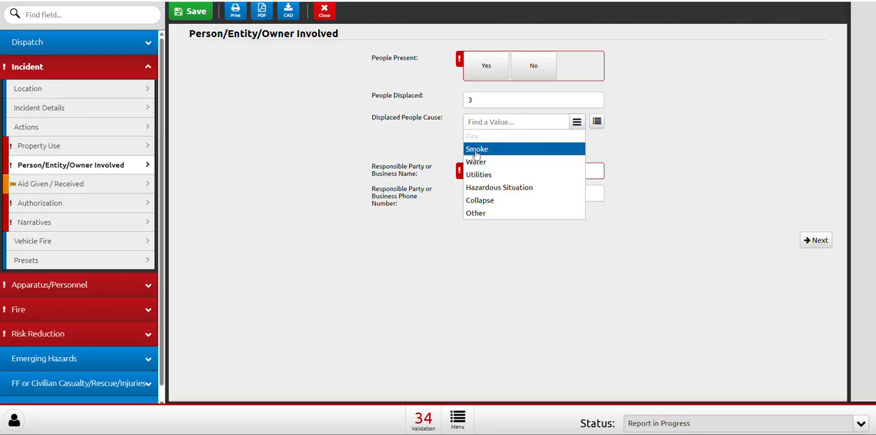
left_click(475, 152)
left_click(472, 125)
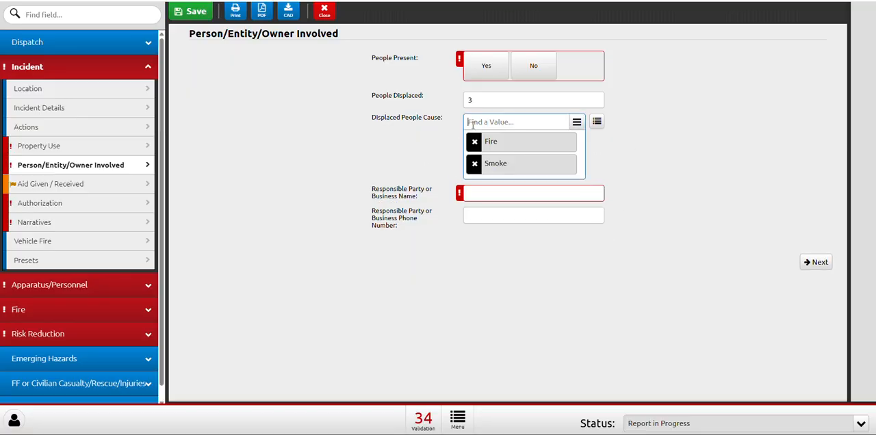
left_click(472, 123)
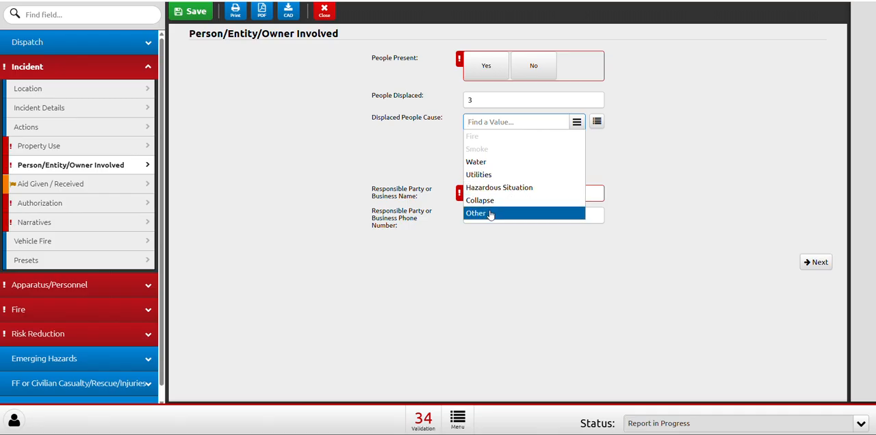
left_click(472, 256)
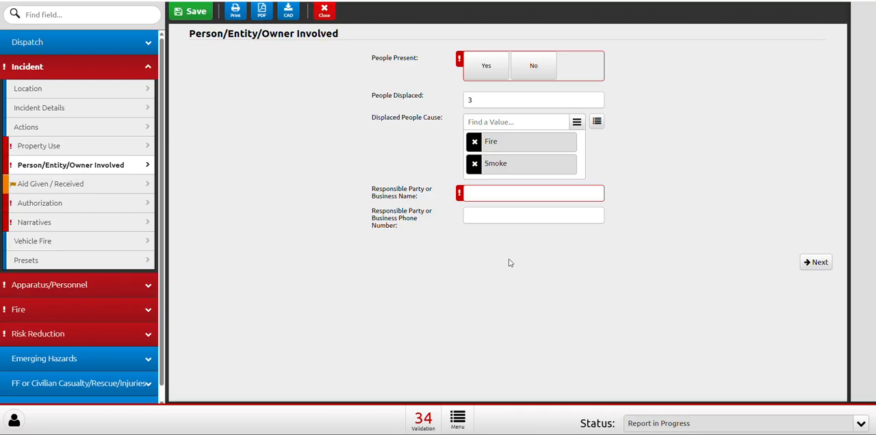
left_click(524, 193)
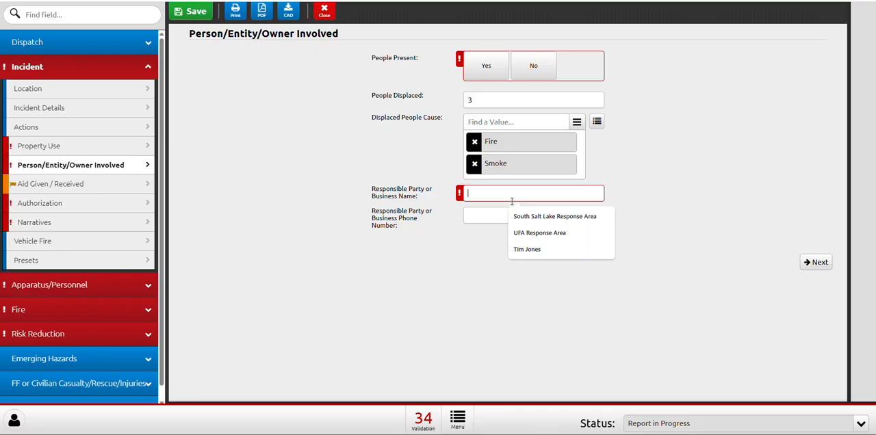
left_click(465, 250)
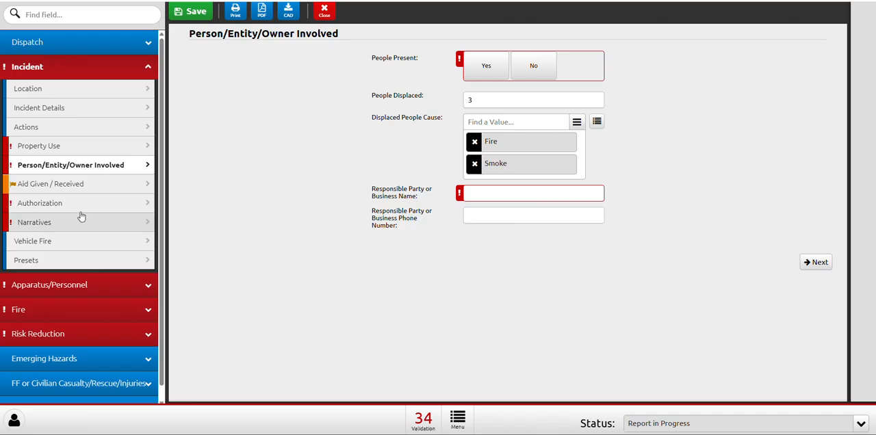
On the Aid Given / Received page, add a Given aid entry and open its details.
left_click(67, 186)
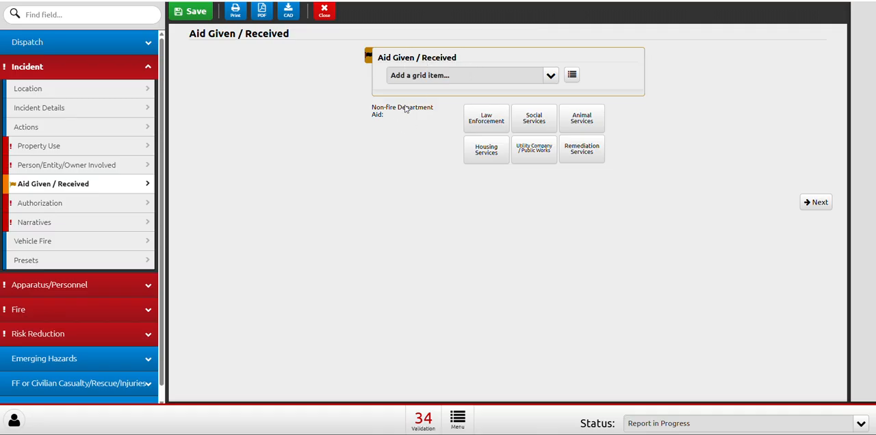
left_click(439, 79)
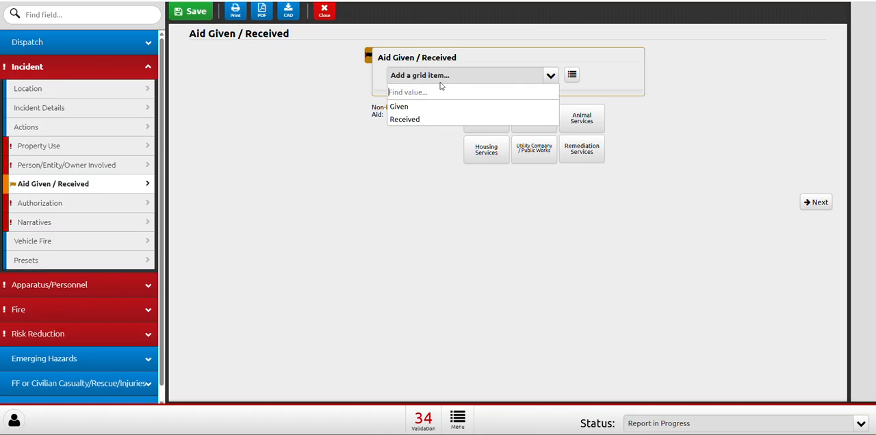
left_click(398, 108)
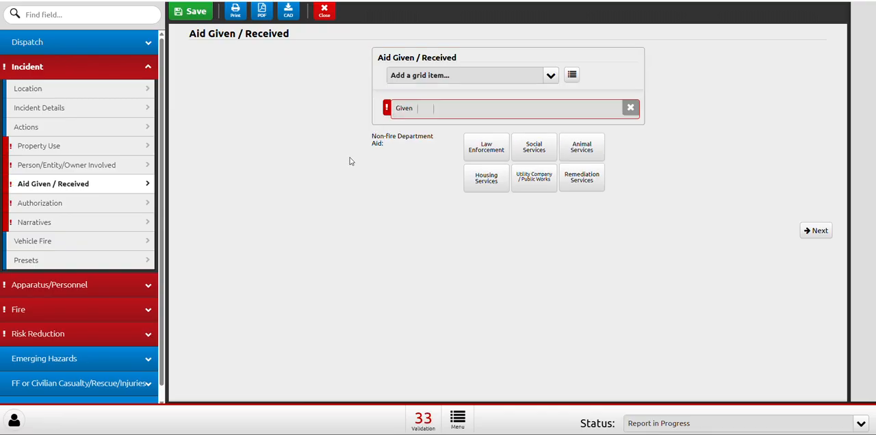
left_click(429, 111)
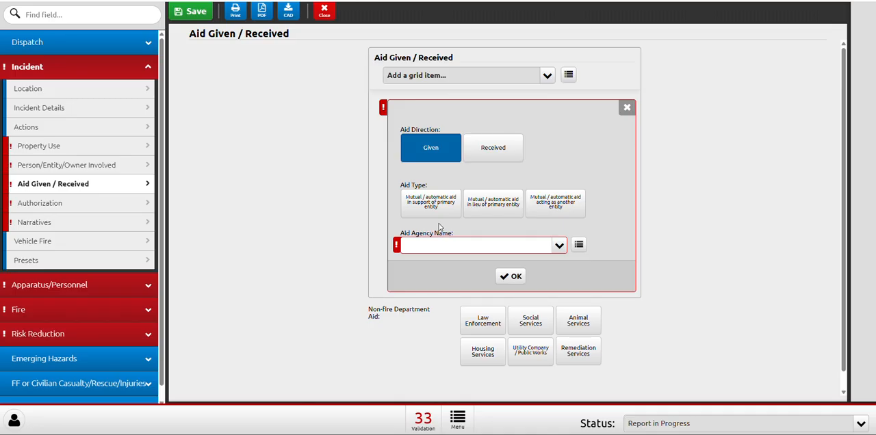
Set the Given entry's aid type to Mutual / automatic aid in support of primary entity and its agency to Unified Fire Authority (35006).
left_click(490, 217)
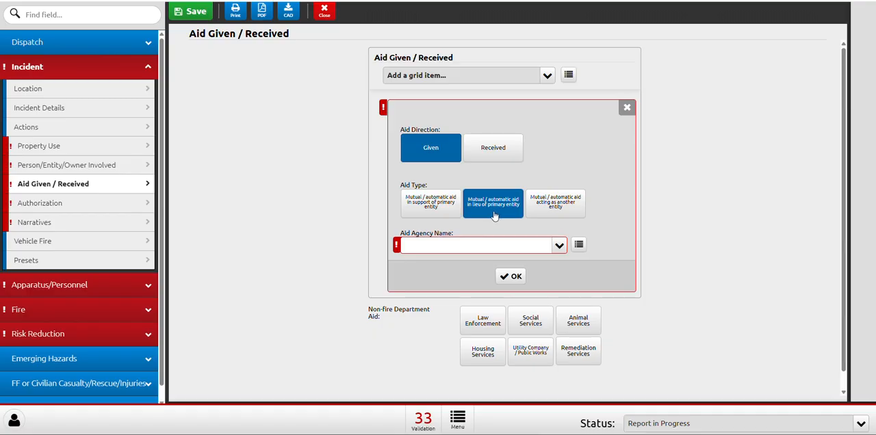
left_click(549, 214)
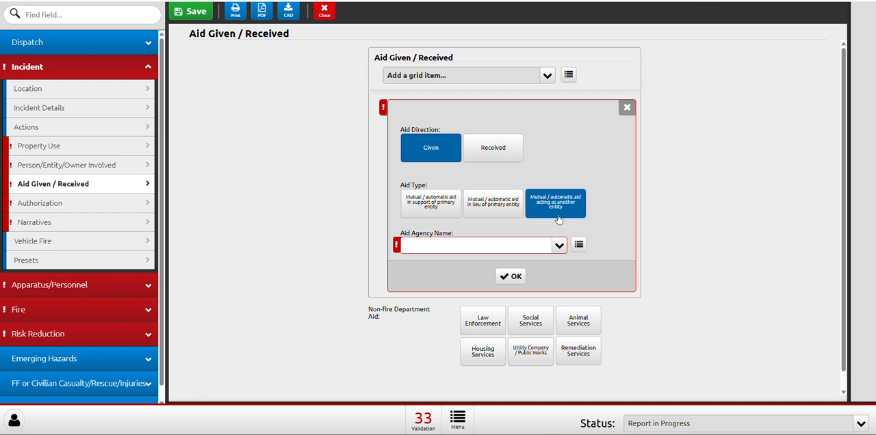
left_click(497, 205)
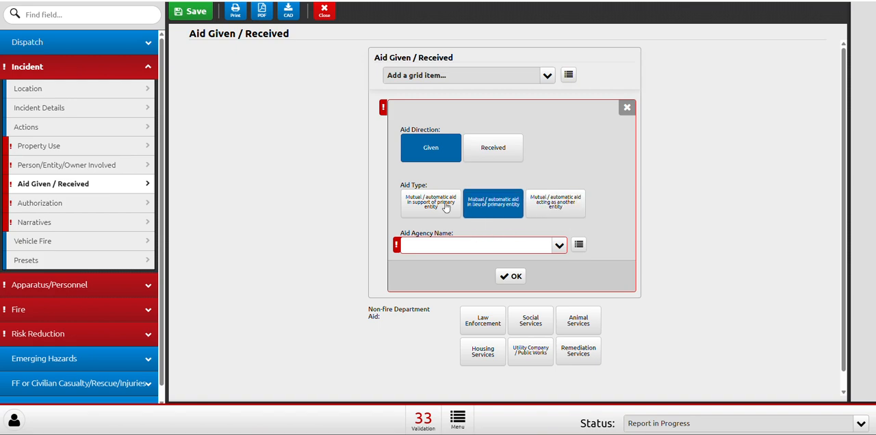
left_click(442, 205)
left_click(494, 205)
left_click(540, 210)
left_click(438, 207)
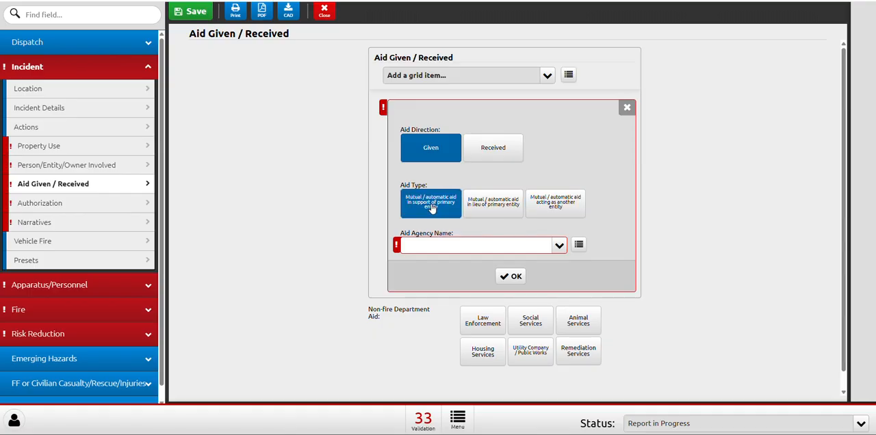
left_click(426, 212)
left_click(424, 212)
left_click(459, 246)
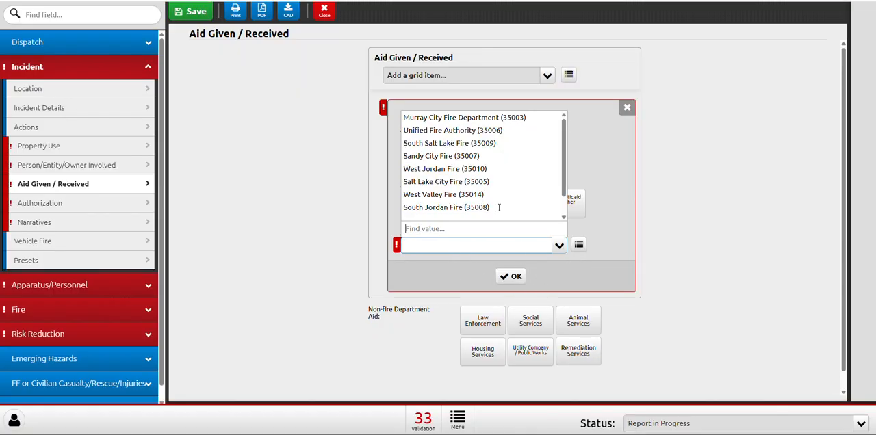
left_click(454, 130)
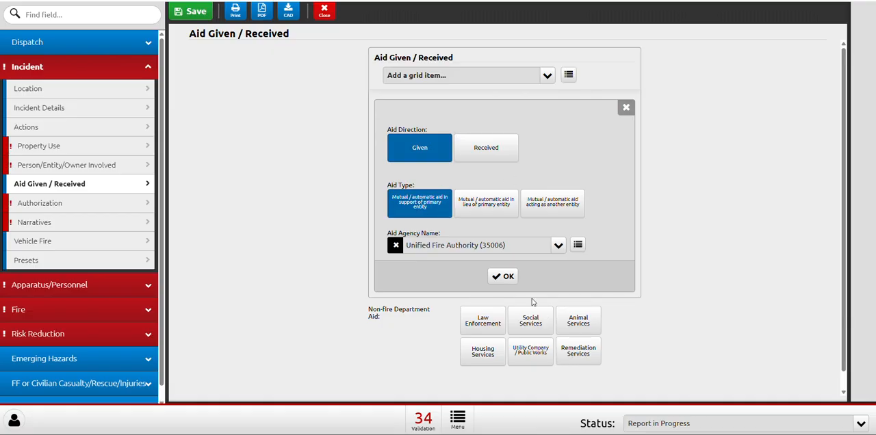
left_click(509, 277)
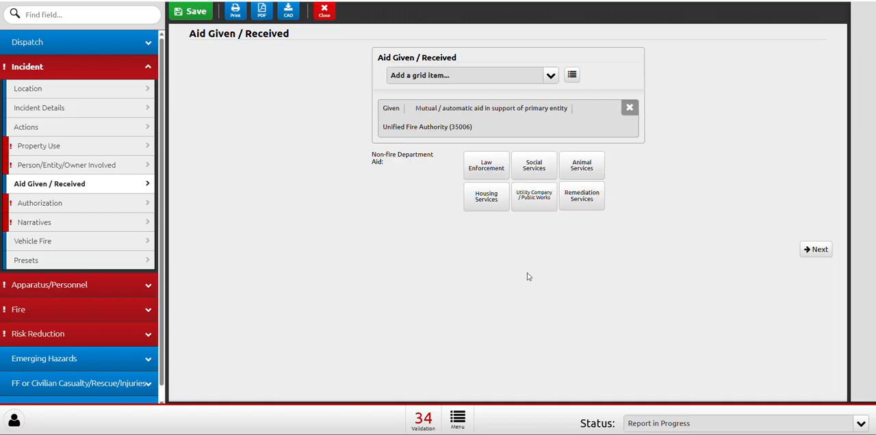
Add a Received aid entry and remove the Given entry for Unified Fire Authority.
left_click(477, 75)
left_click(416, 119)
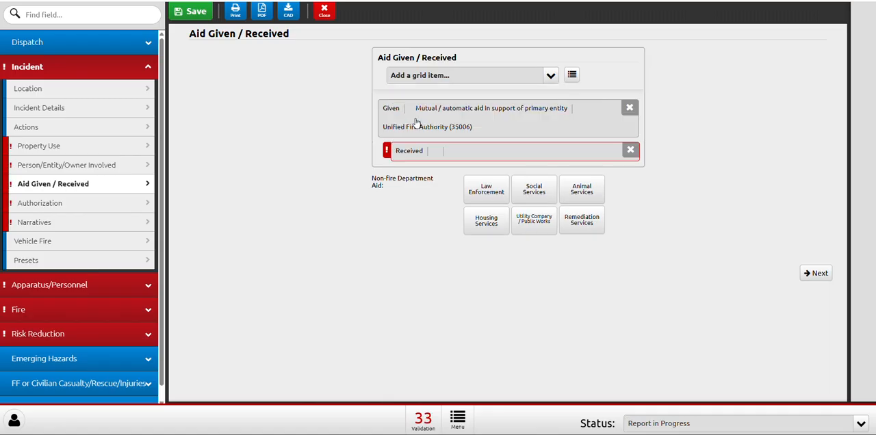
left_click(617, 108)
left_click(426, 72)
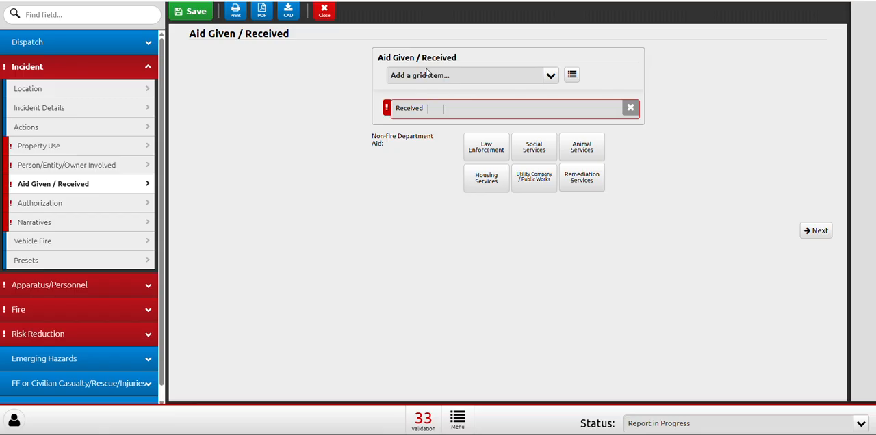
Set the Received entry's aid type to Mutual / automatic aid in support of primary entity and its agency to Unified Fire Authority (35006).
left_click(460, 111)
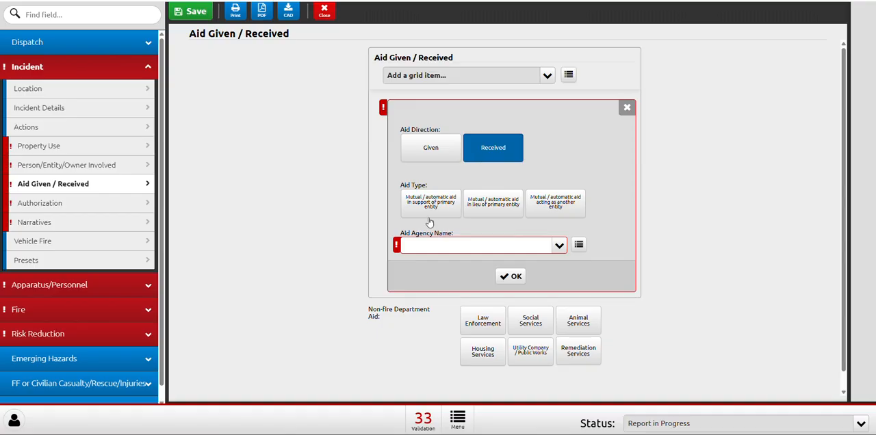
left_click(496, 212)
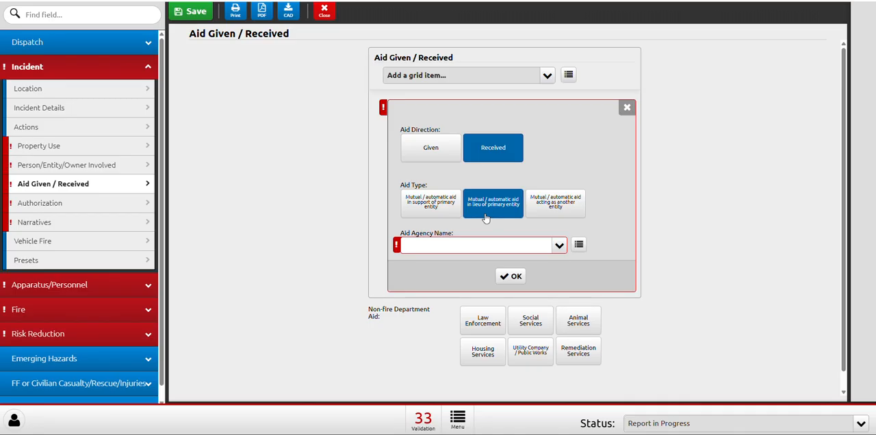
left_click(536, 198)
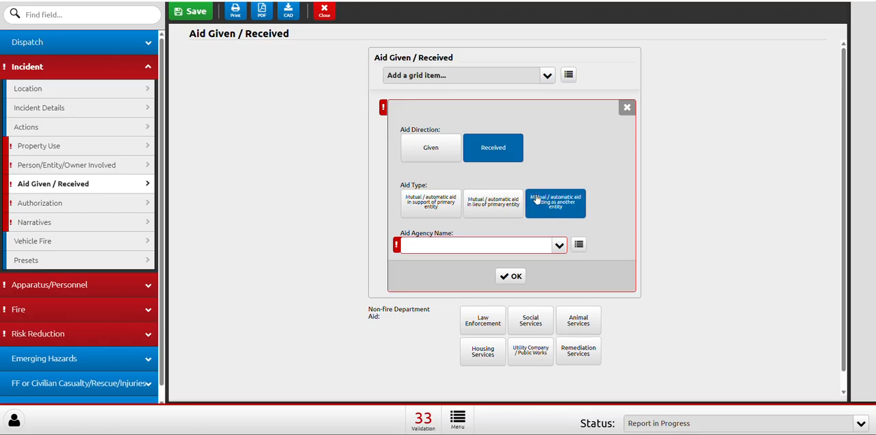
left_click(430, 206)
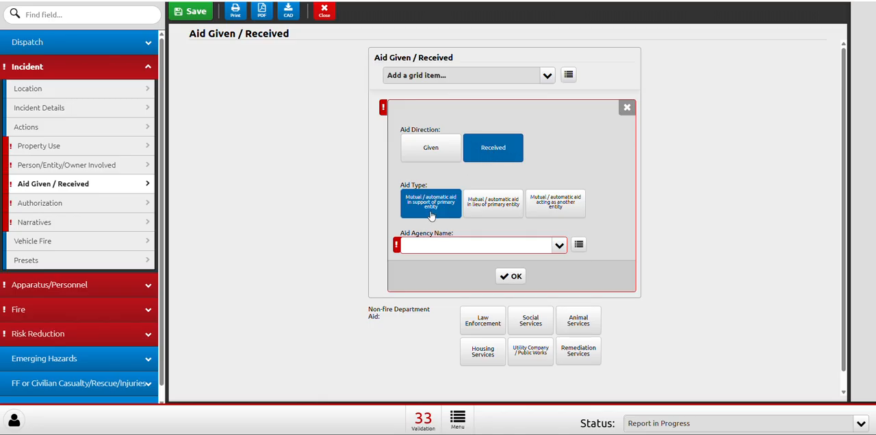
left_click(448, 245)
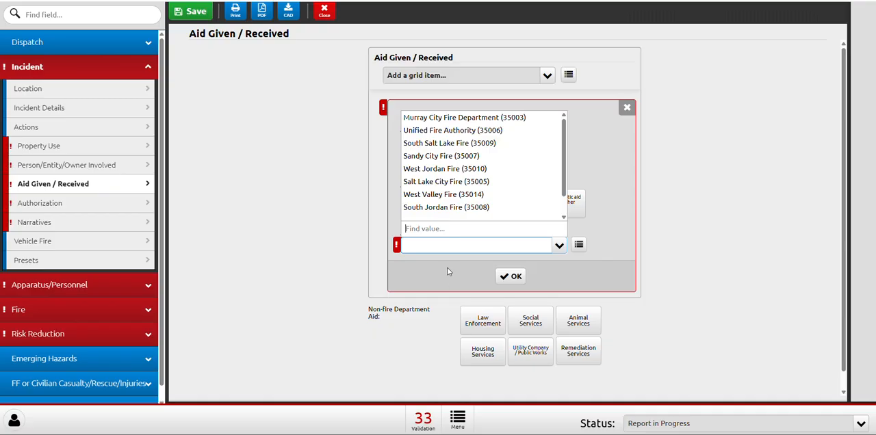
left_click(454, 130)
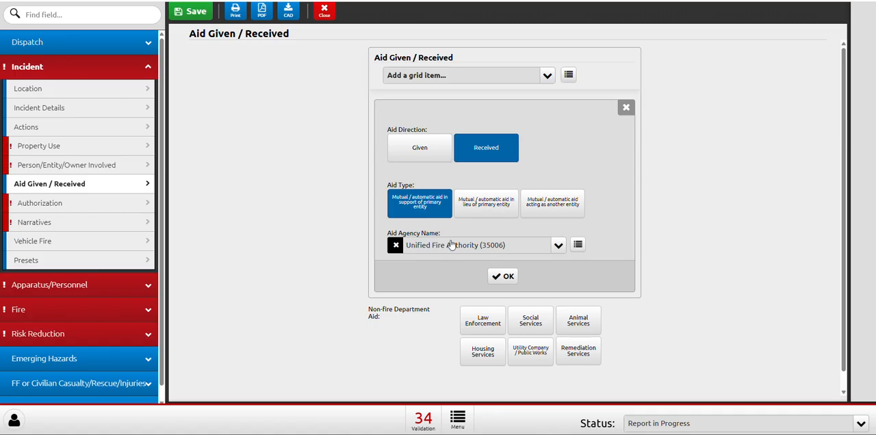
Add two more Received entries to the aid list.
left_click(470, 78)
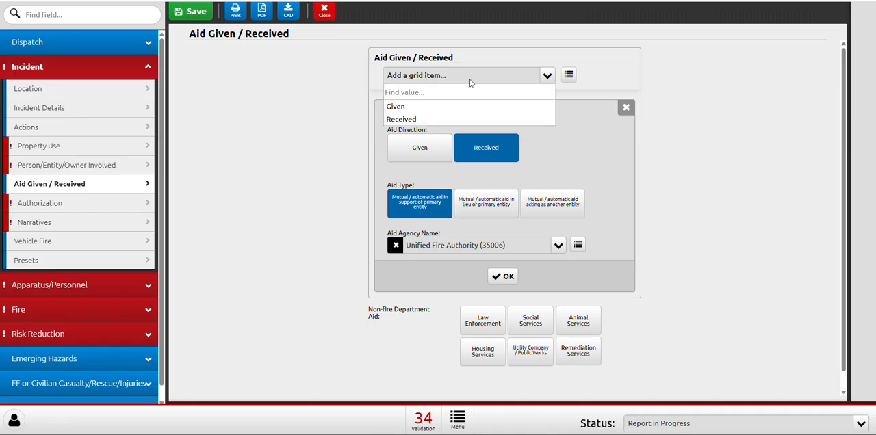
left_click(409, 121)
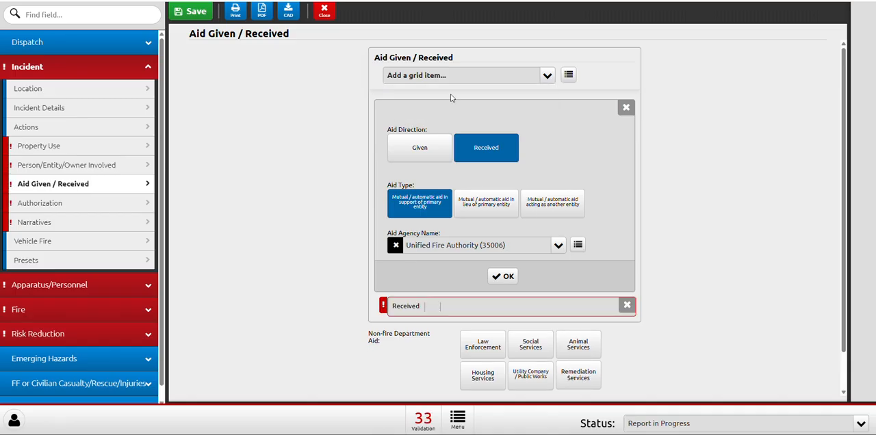
left_click(431, 80)
left_click(413, 120)
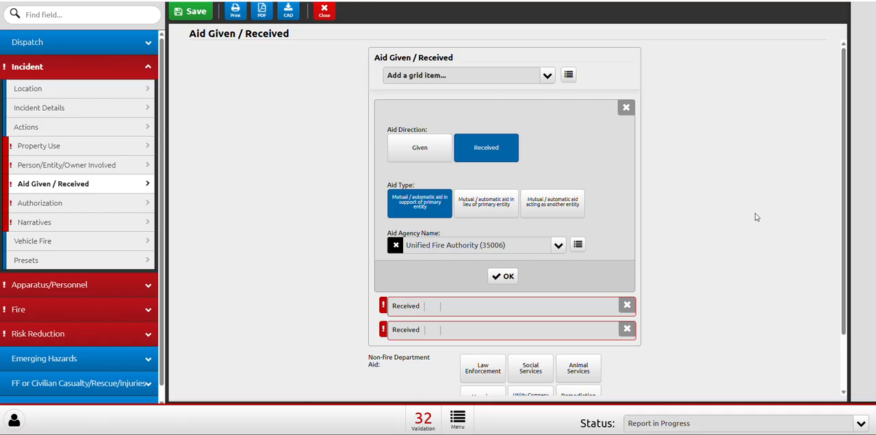
scroll(441, 215, "down", 2)
scroll(472, 222, "up", 2)
Complete the second Received entry with Sandy City Fire (35007) and Mutual / automatic aid in support of primary entity.
left_click(447, 307)
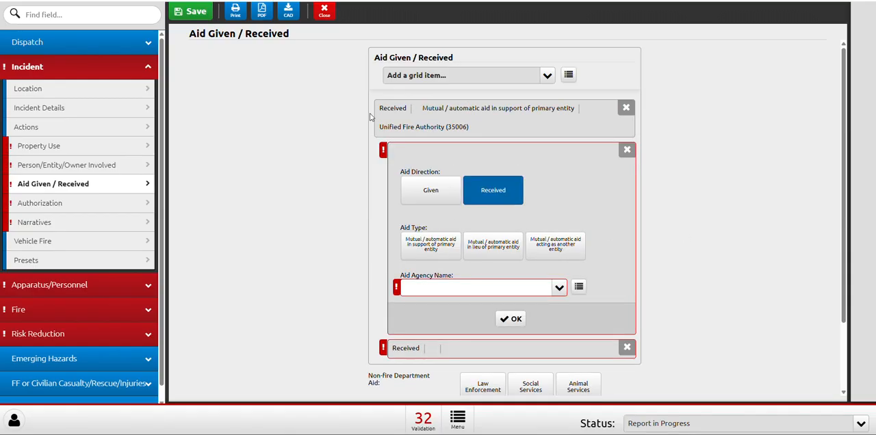
left_click(462, 286)
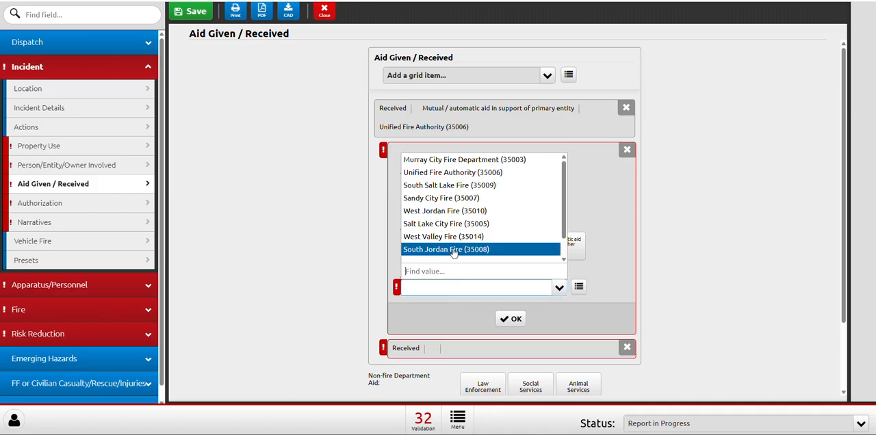
left_click(447, 203)
left_click(431, 249)
scroll(637, 229, "down", 2)
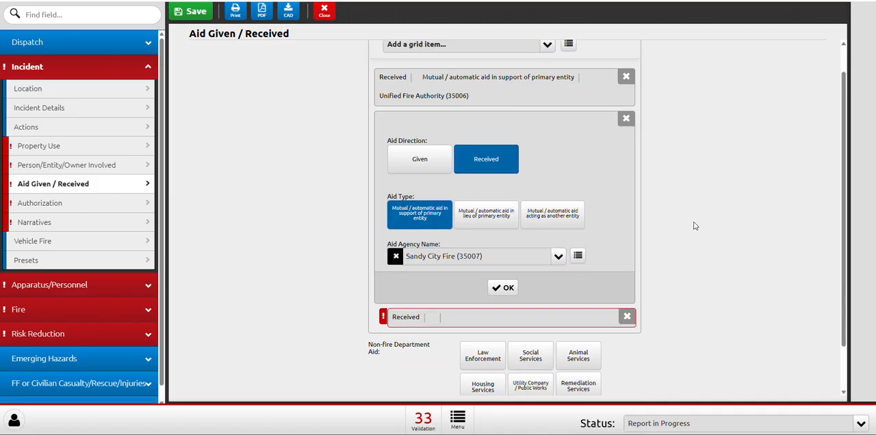
left_click(493, 238)
Complete the third Received entry with South Salt Lake Fire (35009) and Mutual / automatic aid in support of primary entity.
left_click(425, 202)
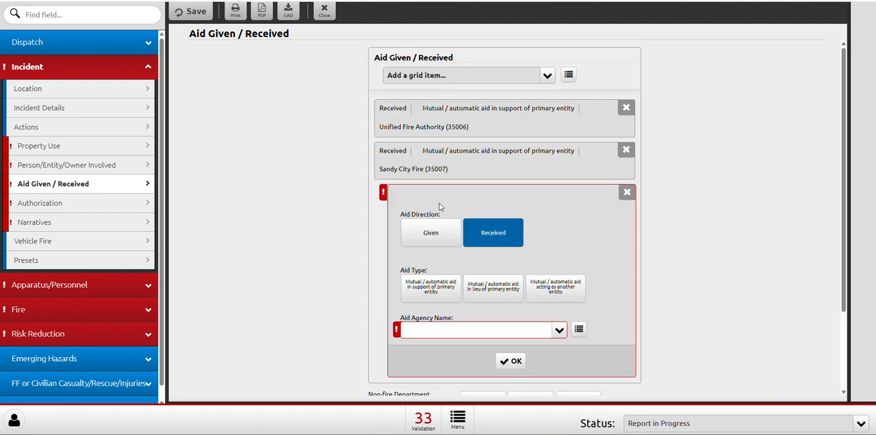
left_click(437, 329)
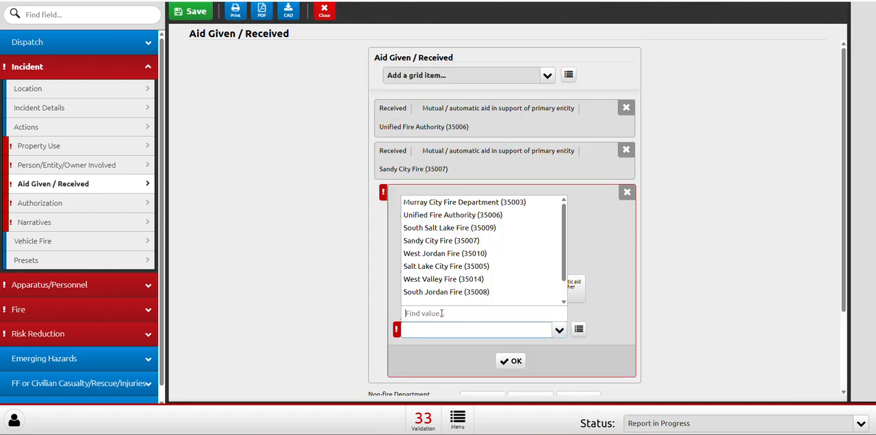
left_click(442, 230)
left_click(420, 287)
scroll(472, 284, "down", 2)
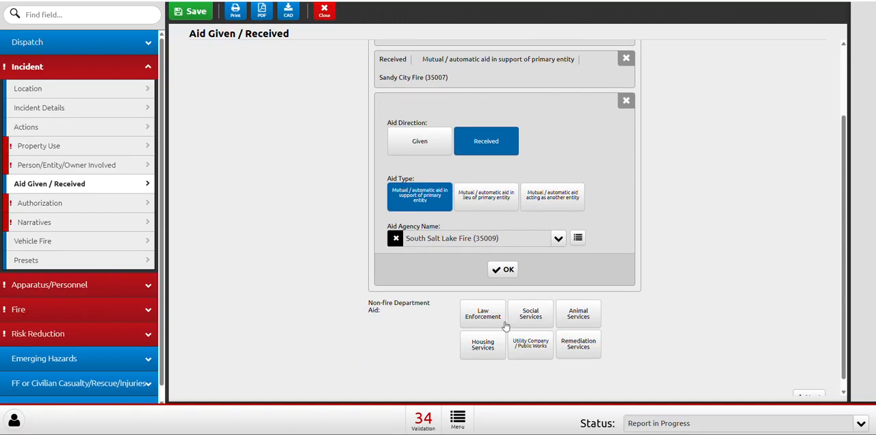
left_click(503, 270)
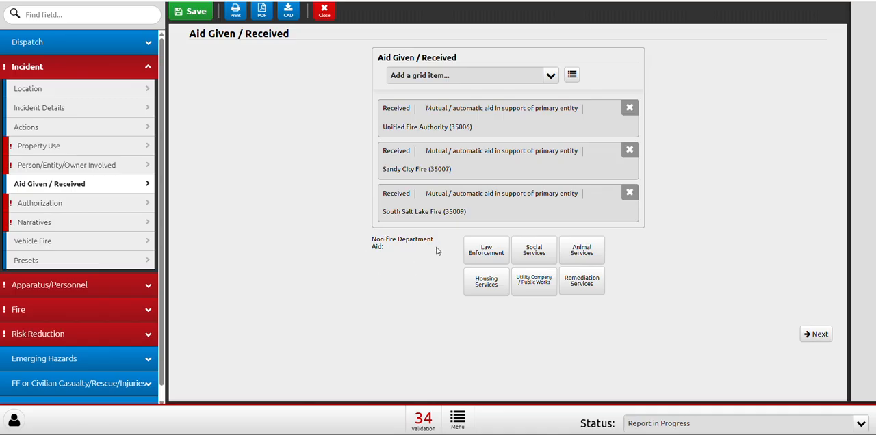
Select Law Enforcement, Social Services, Animal Services and Utility Company / Public Works as the Non-fire Department Aid.
left_click(476, 259)
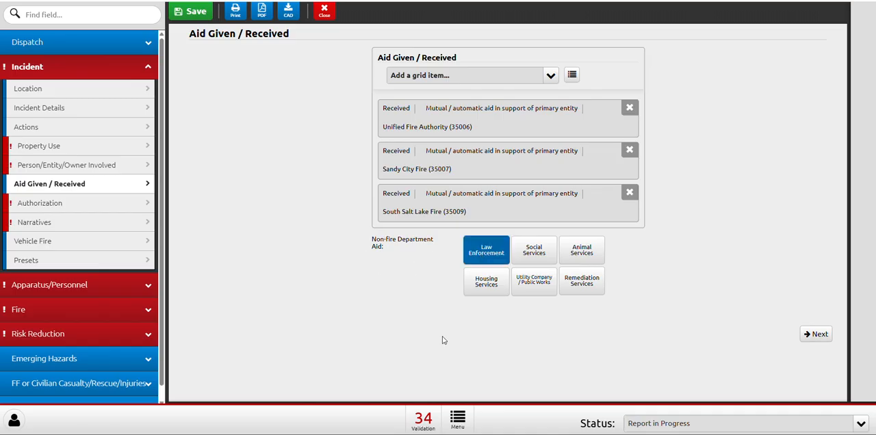
left_click(523, 264)
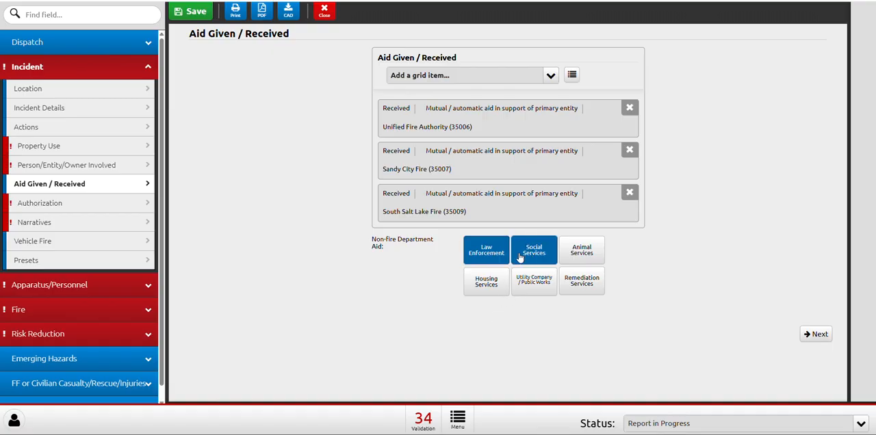
left_click(579, 258)
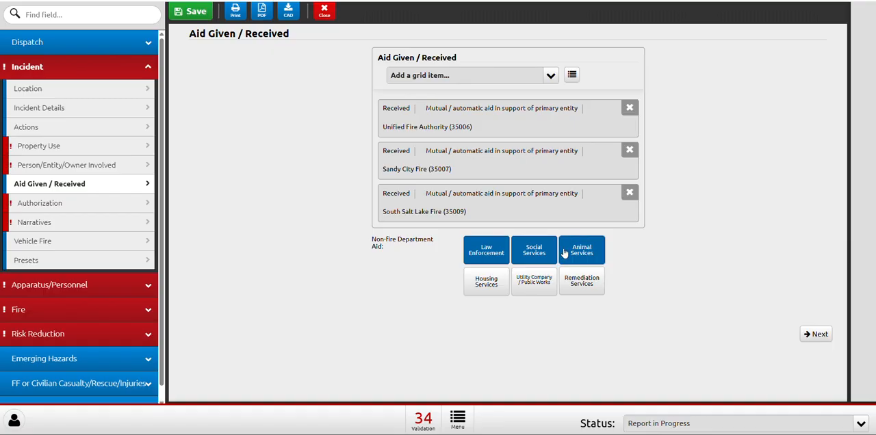
left_click(537, 293)
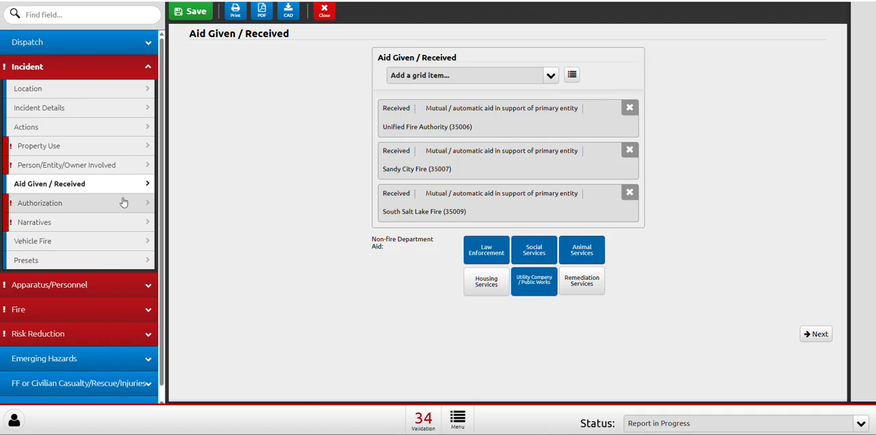
left_click(68, 203)
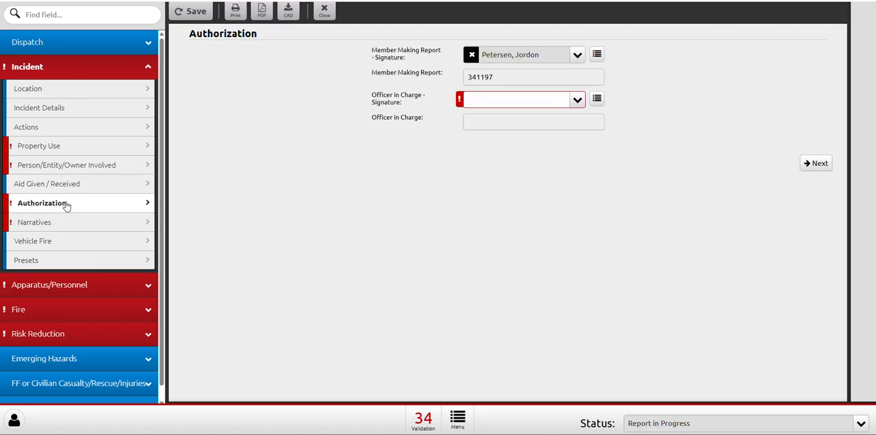
left_click(64, 184)
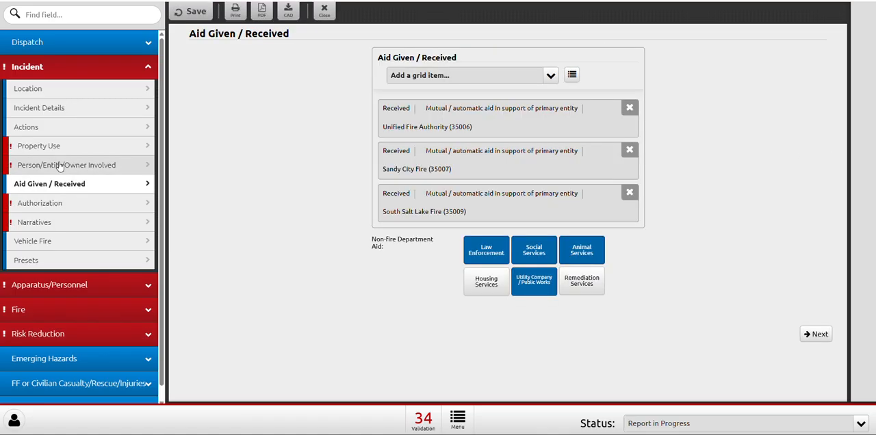
Select the officer's name as the Officer in Charge signature on the Authorization page.
left_click(57, 203)
left_click(480, 103)
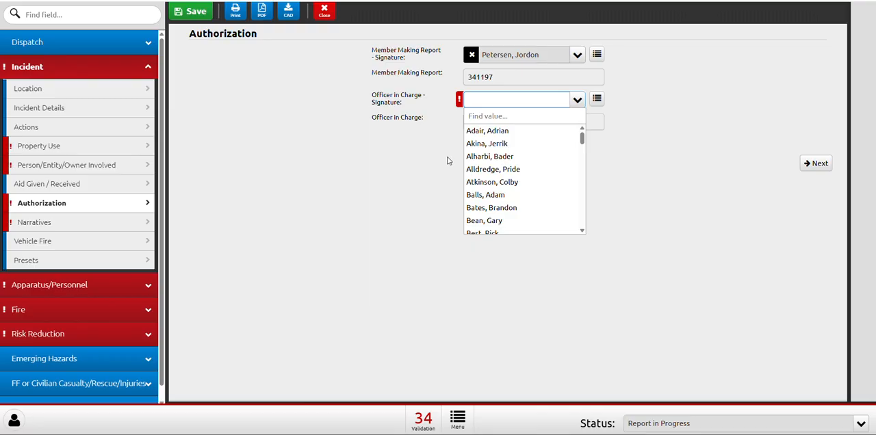
left_click(486, 102)
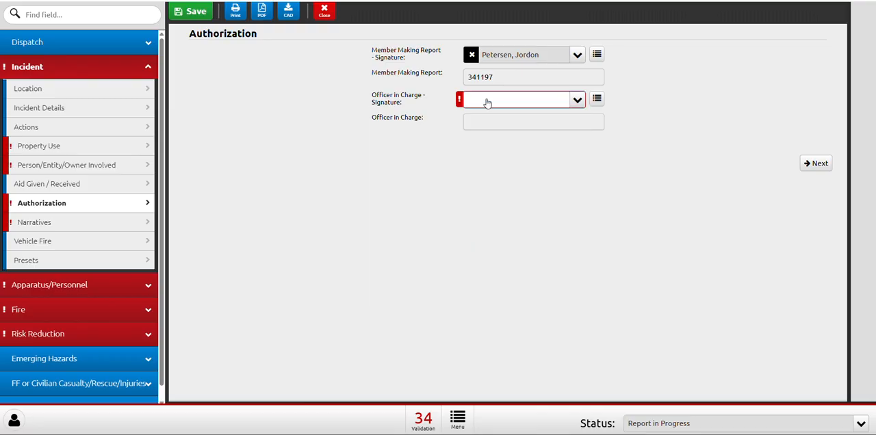
left_click(487, 102)
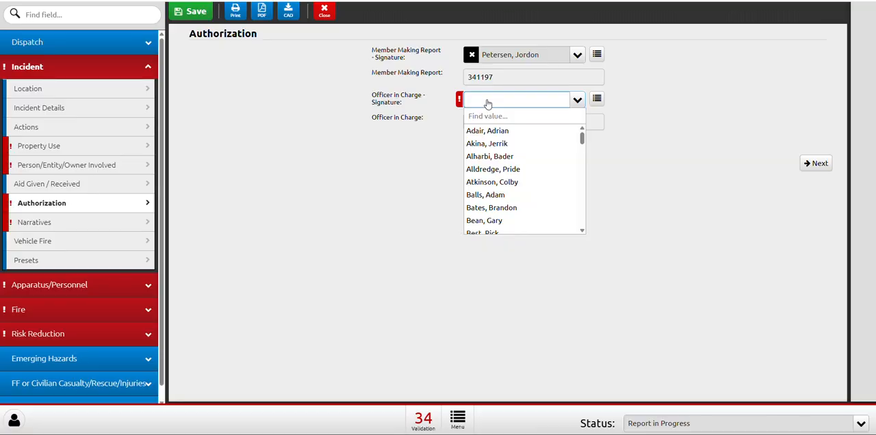
type("Ols")
left_click(508, 131)
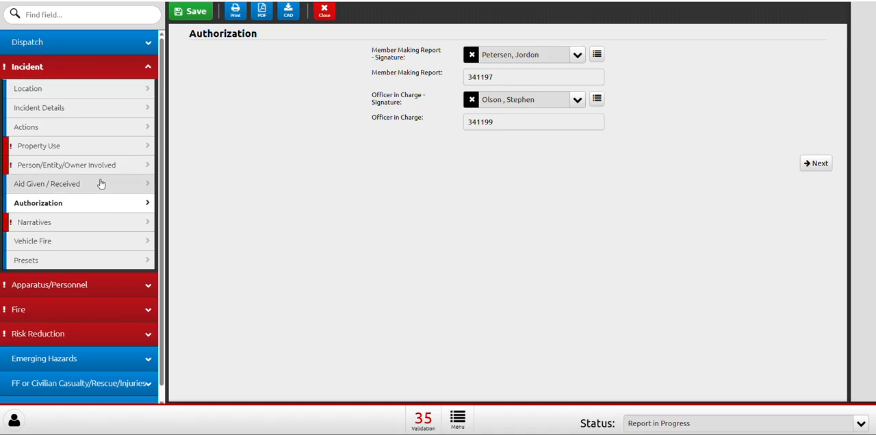
Review the fields on the Narratives, Vehicle Fire and Fire Details pages.
left_click(56, 222)
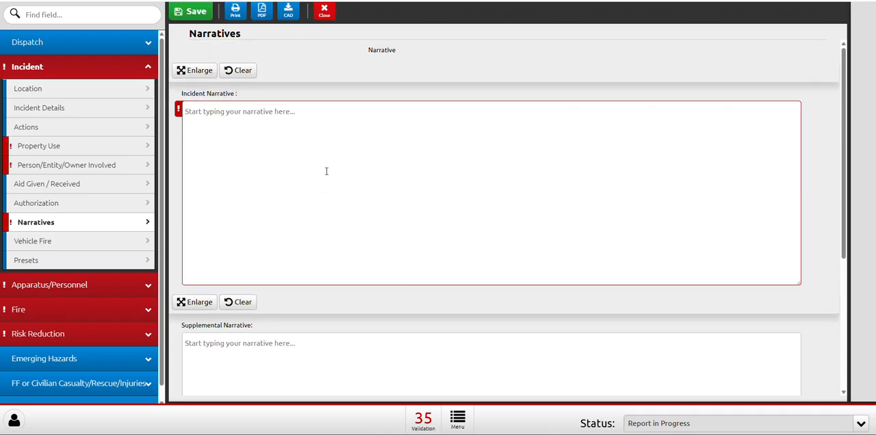
scroll(520, 160, "down", 2)
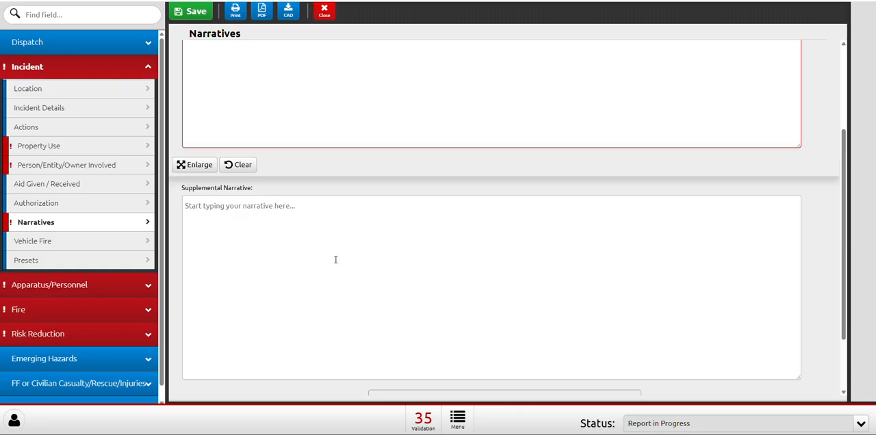
scroll(335, 225, "up", 2)
scroll(306, 252, "down", 3)
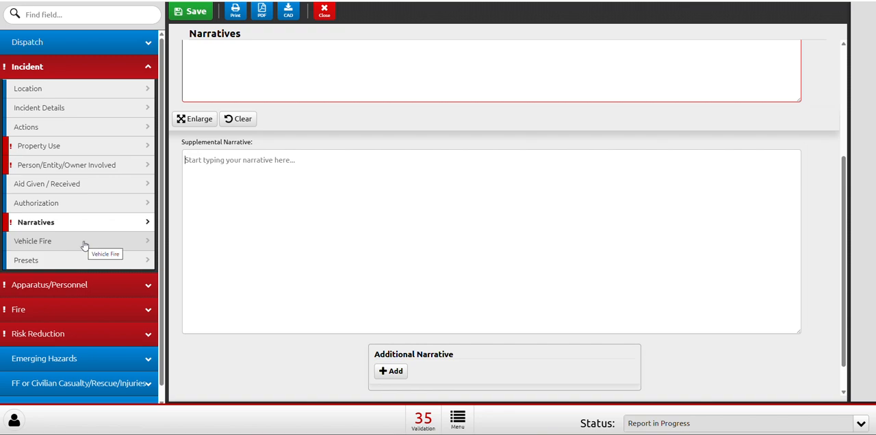
left_click(43, 248)
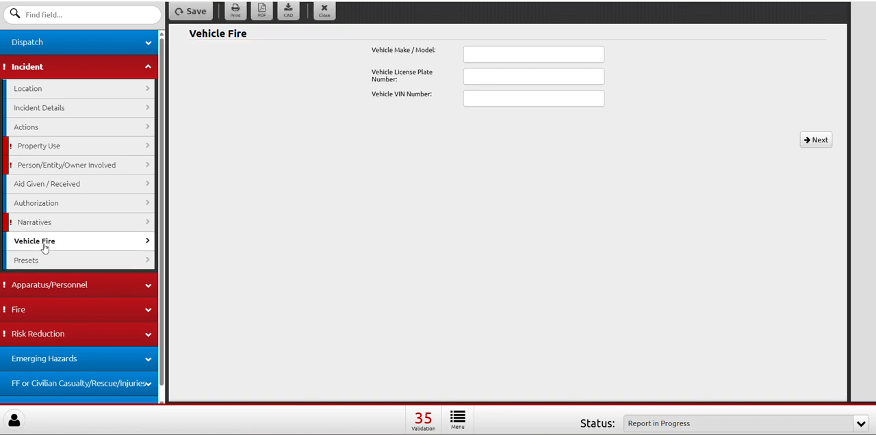
scroll(93, 328, "down", 1)
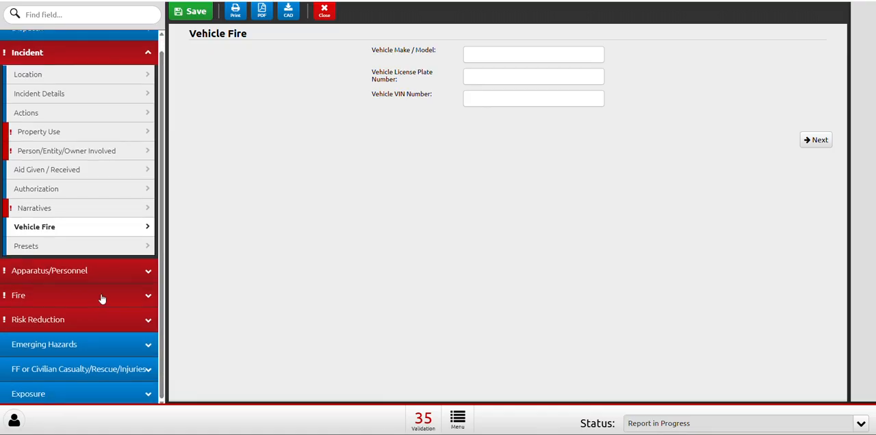
left_click(44, 305)
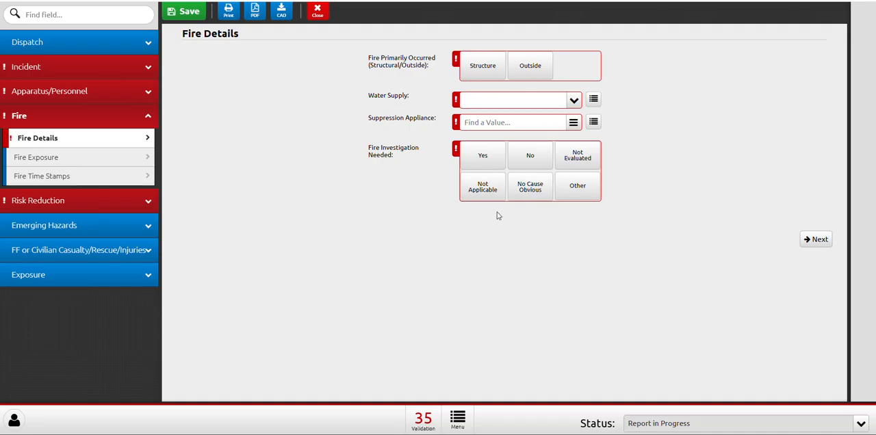
Mark Smoke Alarm, Fire Alarm and Other Alarm Presence as Present on the Risk Reduction Alarms page.
left_click(100, 199)
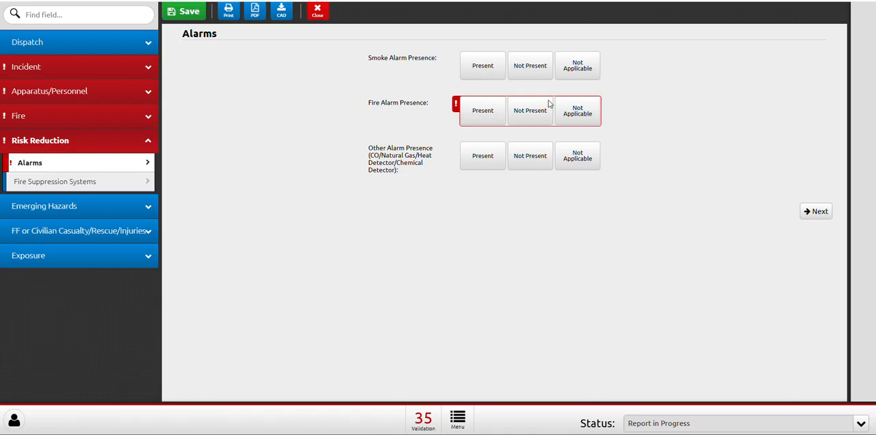
left_click(482, 68)
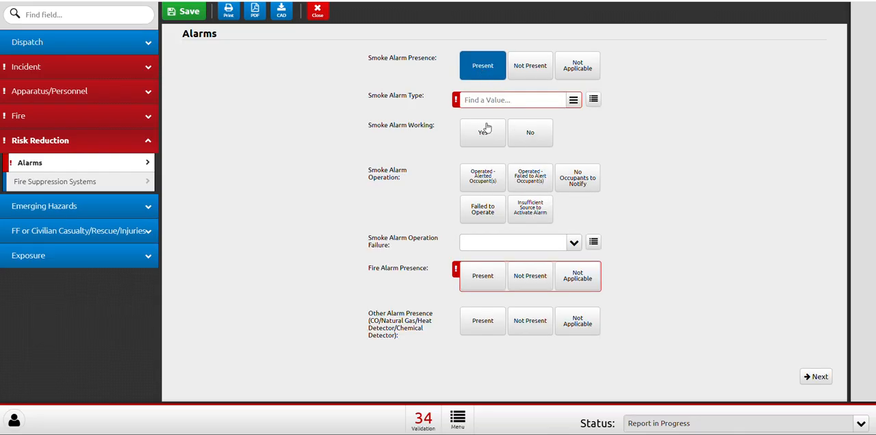
left_click(482, 276)
scroll(638, 232, "down", 3)
left_click(473, 337)
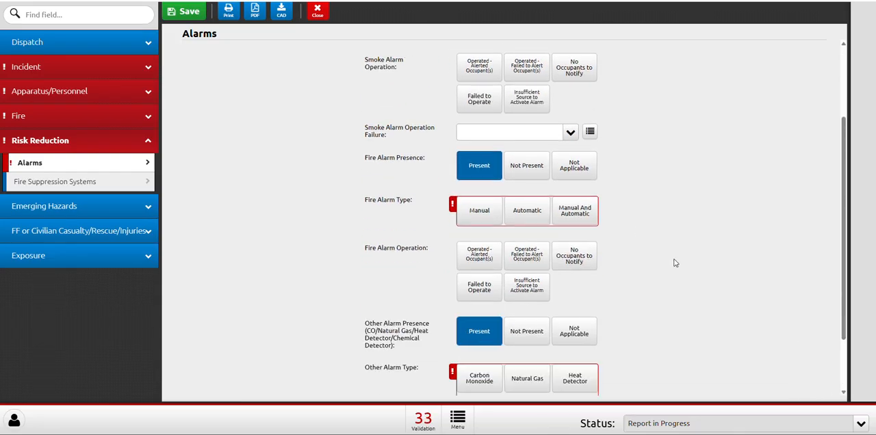
scroll(674, 260, "down", 2)
scroll(475, 293, "up", 3)
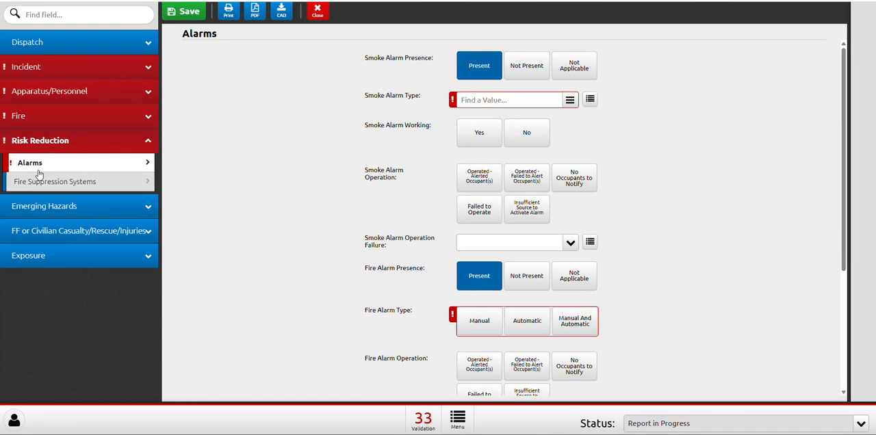
Compare the unit responses listed under Apparatus/Personnel with the Dispatch unit responses.
left_click(45, 116)
left_click(69, 100)
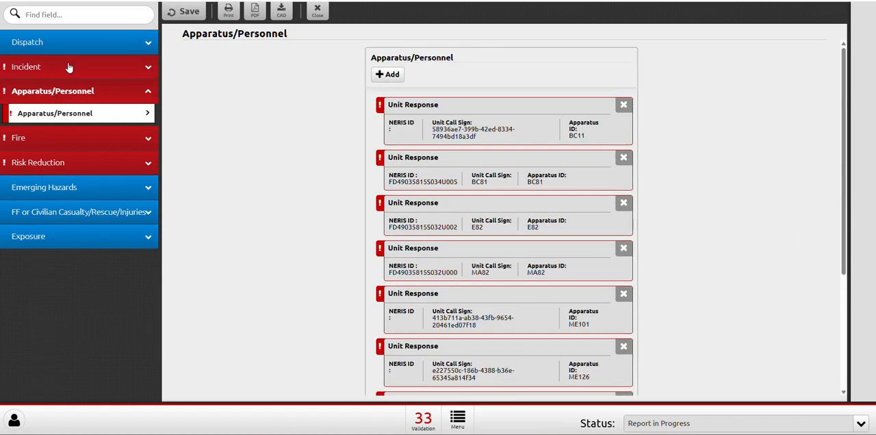
left_click(68, 66)
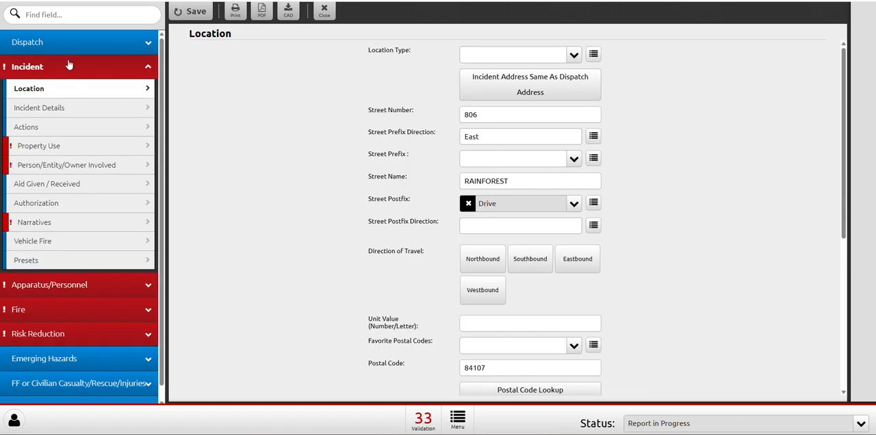
left_click(68, 287)
scroll(433, 157, "down", 1)
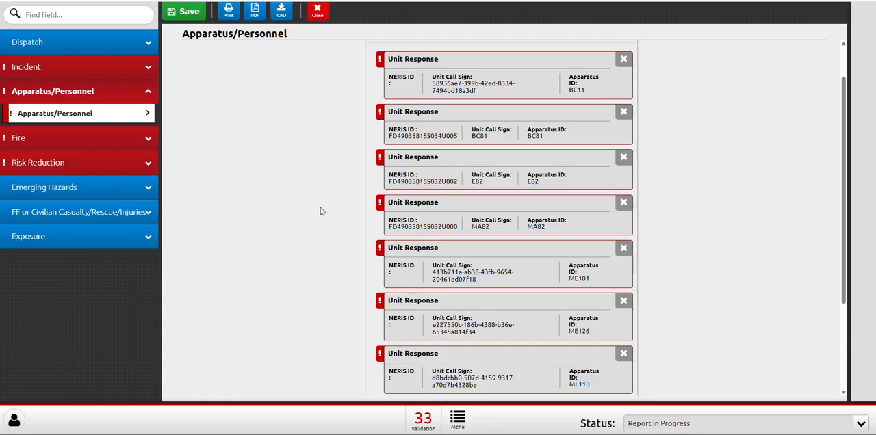
left_click(69, 46)
left_click(64, 121)
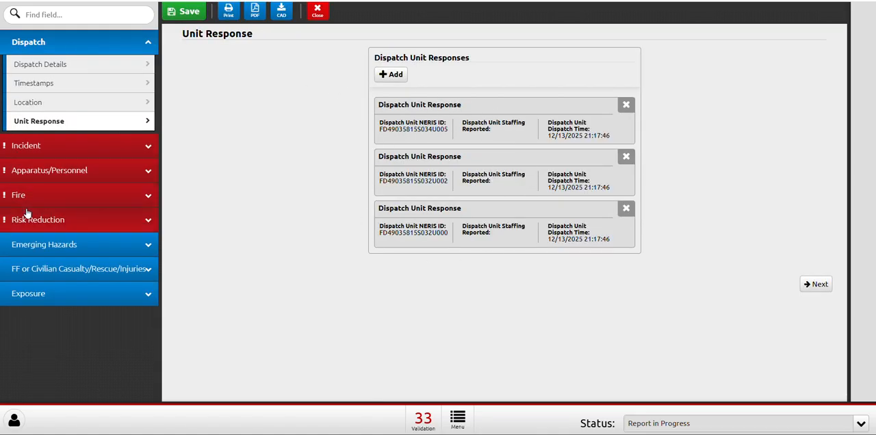
left_click(52, 172)
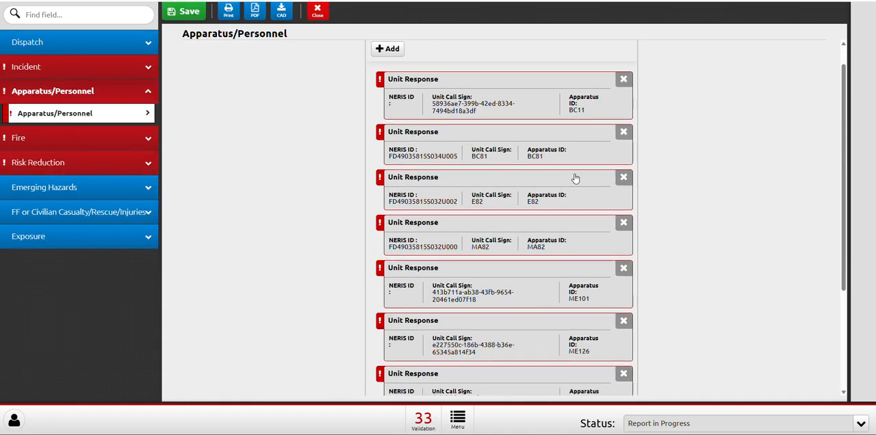
scroll(574, 178, "down", 3)
scroll(662, 157, "up", 3)
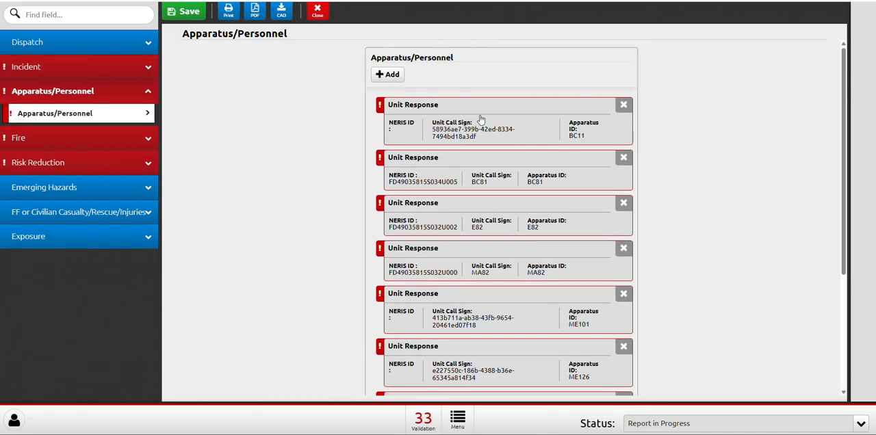
Delete the unit responses for BC11, ME101, ME126 and ML110 from the Apparatus/Personnel list.
scroll(482, 119, "down", 1)
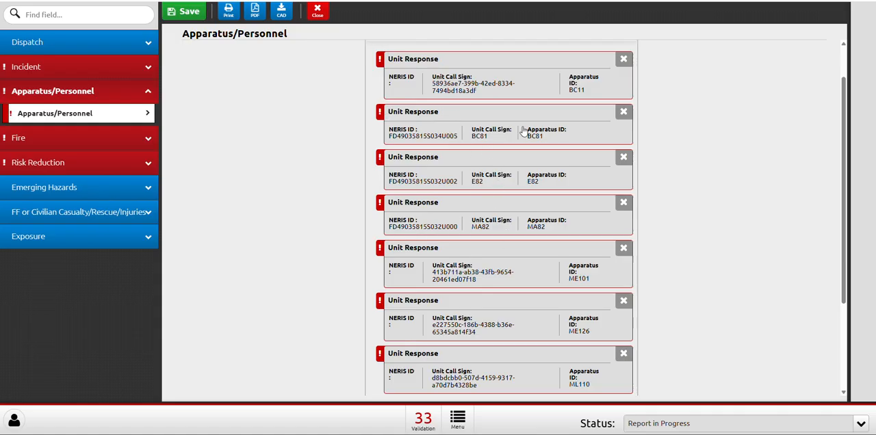
left_click(620, 59)
left_click(500, 71)
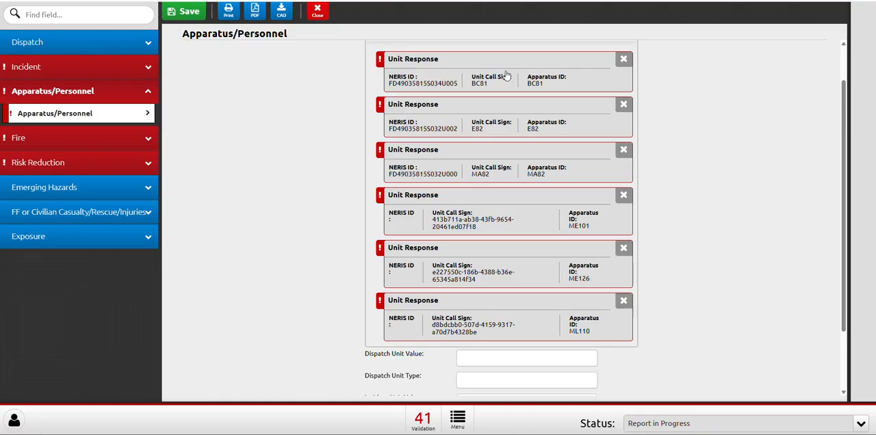
scroll(652, 136, "down", 1)
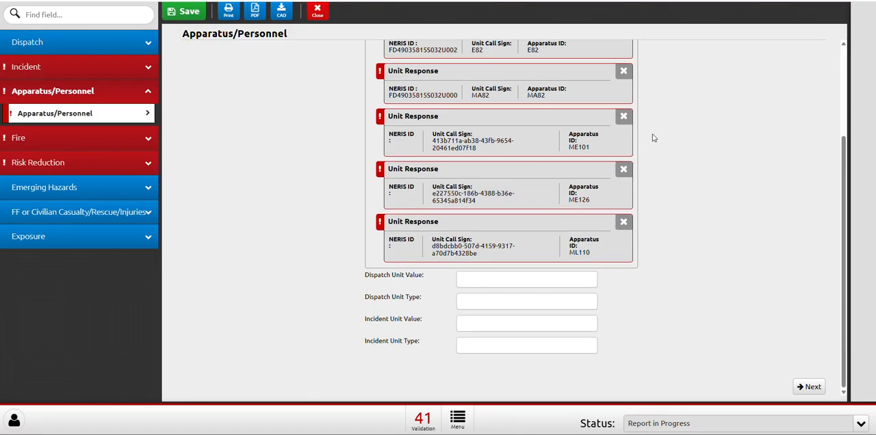
left_click(626, 124)
left_click(478, 80)
left_click(622, 169)
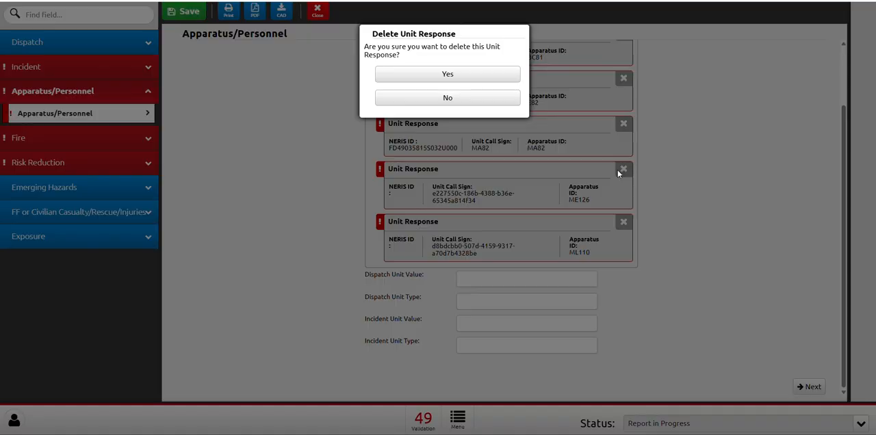
left_click(475, 77)
left_click(620, 223)
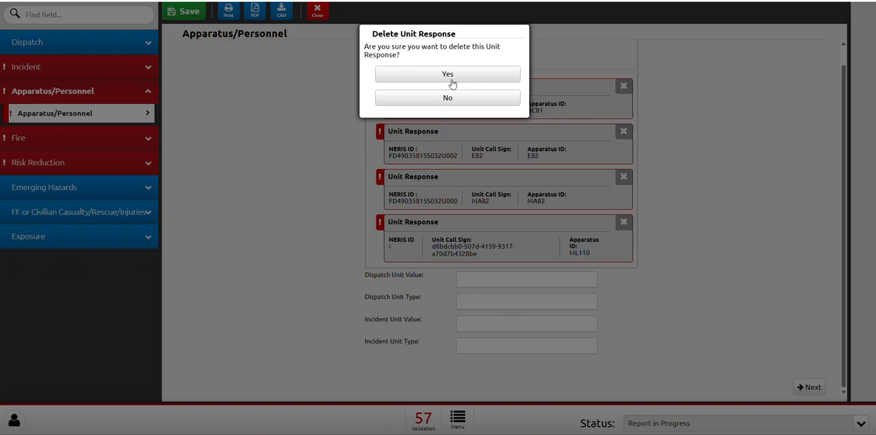
left_click(448, 74)
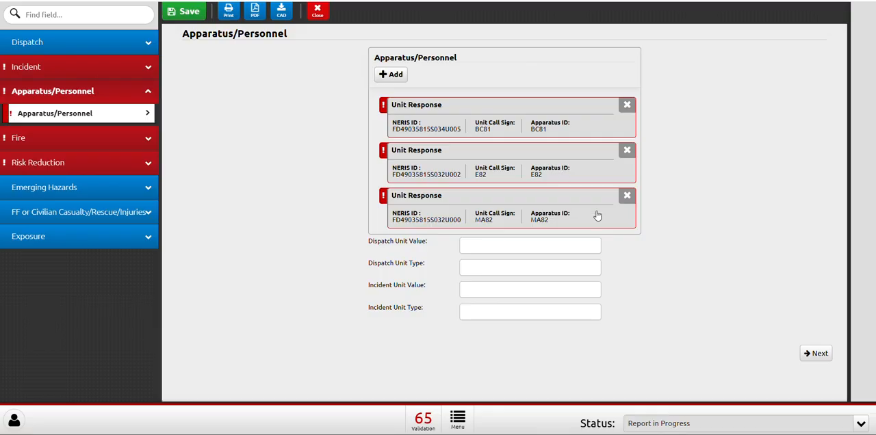
Set the BC81 unit response to Emergent mode with a Unit Personnel Count of 1.
left_click(433, 116)
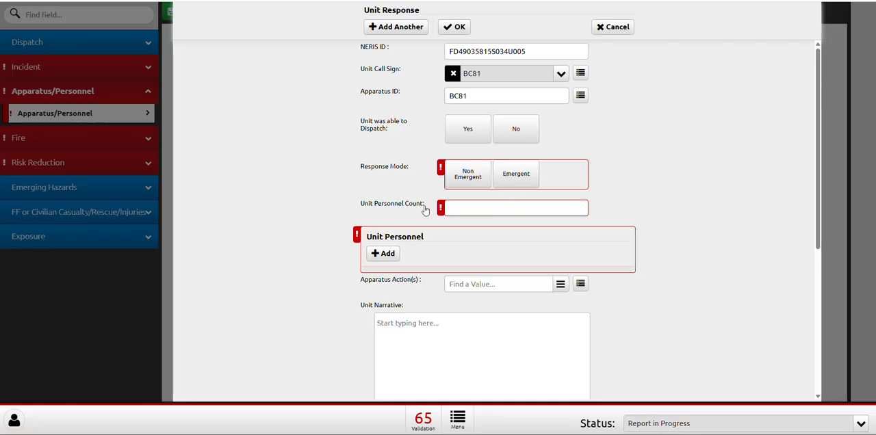
left_click(512, 177)
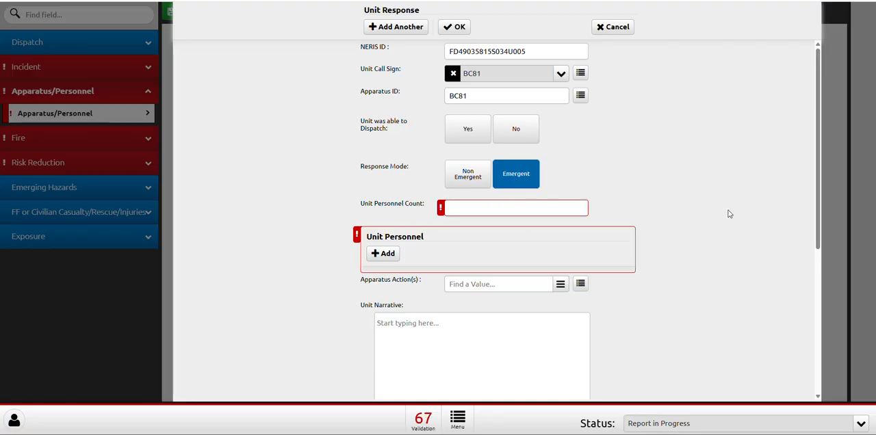
left_click(487, 209)
scroll(496, 227, "down", 2)
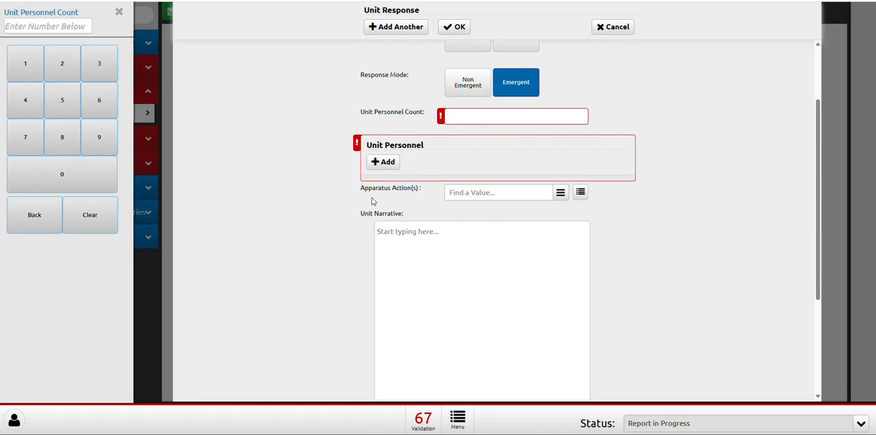
scroll(506, 150, "up", 2)
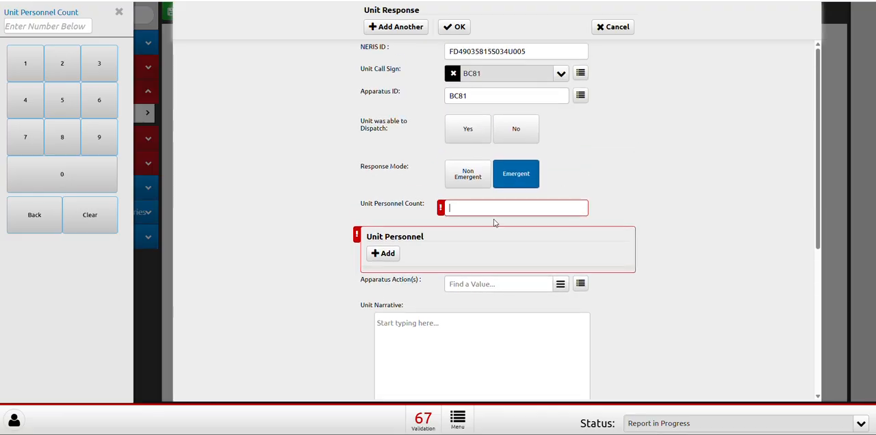
type("1")
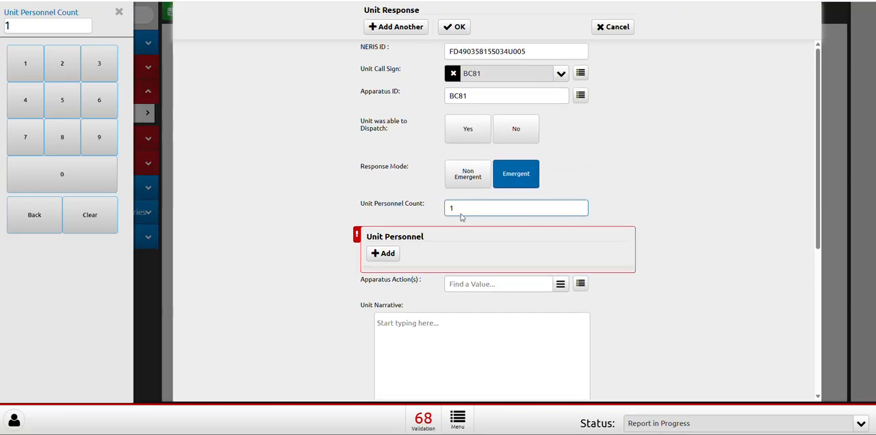
Add the member making the report as Unit Personnel on the BC81 unit response.
left_click(388, 253)
left_click(452, 53)
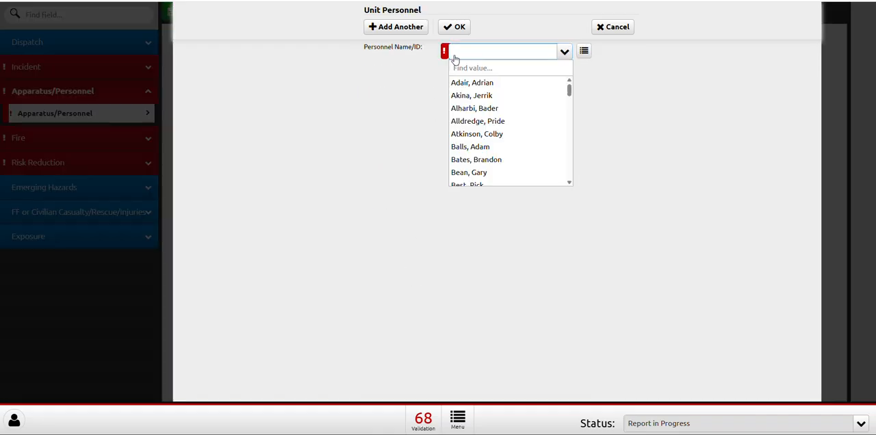
type("jord")
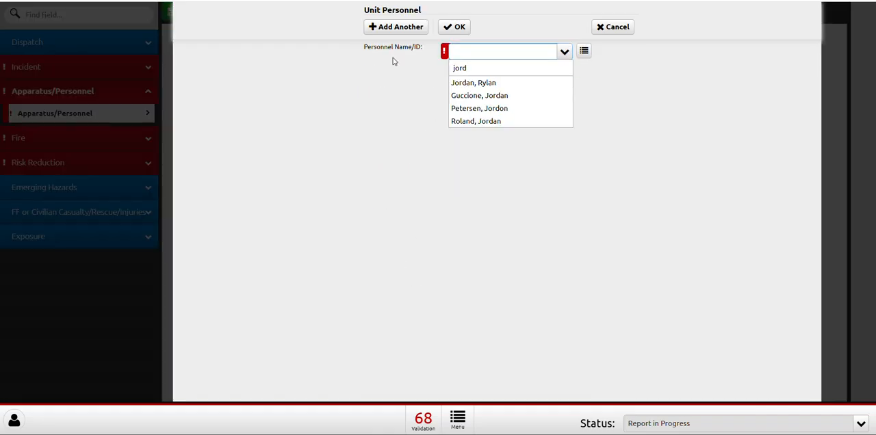
left_click(489, 109)
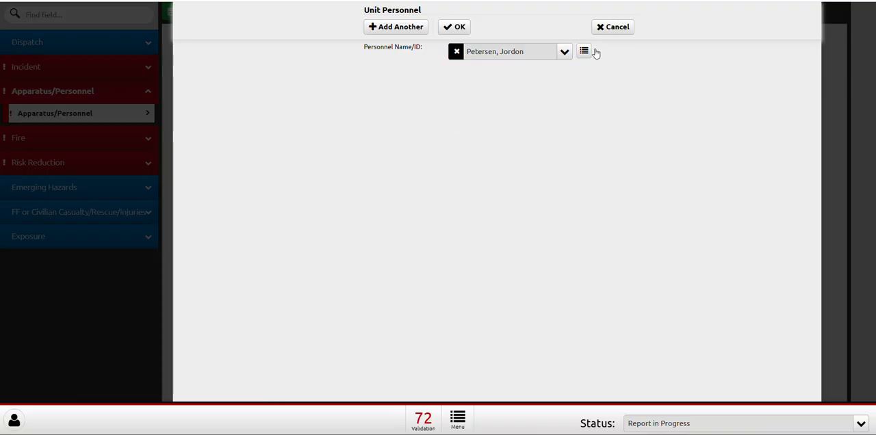
left_click(471, 28)
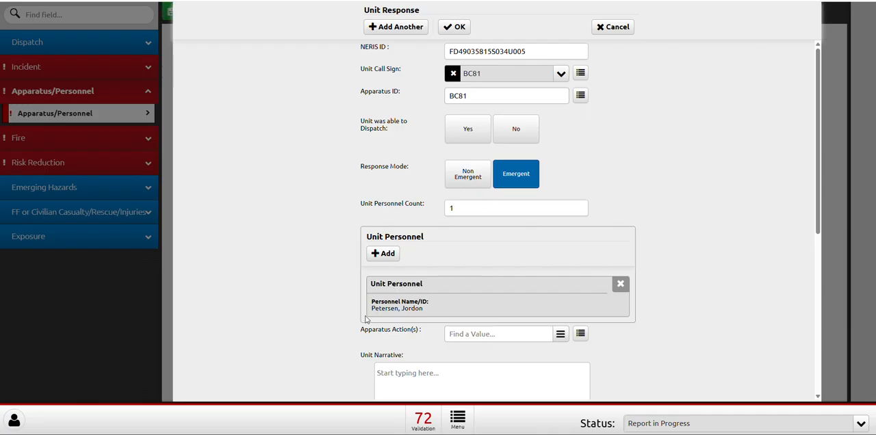
Check the remaining fields of the BC81 unit response and accept the entry.
scroll(505, 282, "down", 2)
scroll(503, 274, "up", 2)
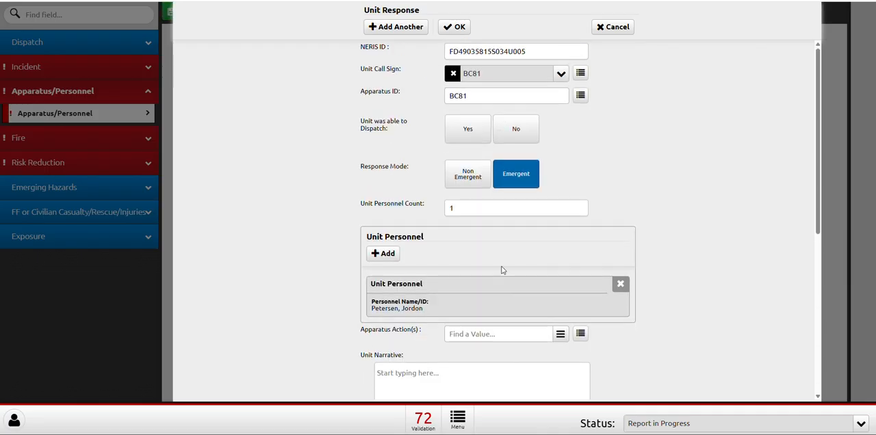
left_click(463, 30)
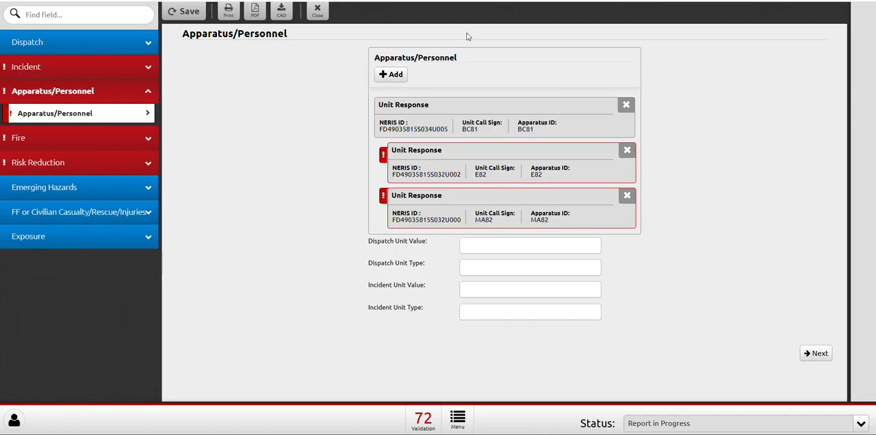
Set the E82 unit response to Emergent mode with a Unit Personnel Count of 3.
left_click(479, 173)
left_click(519, 181)
left_click(478, 209)
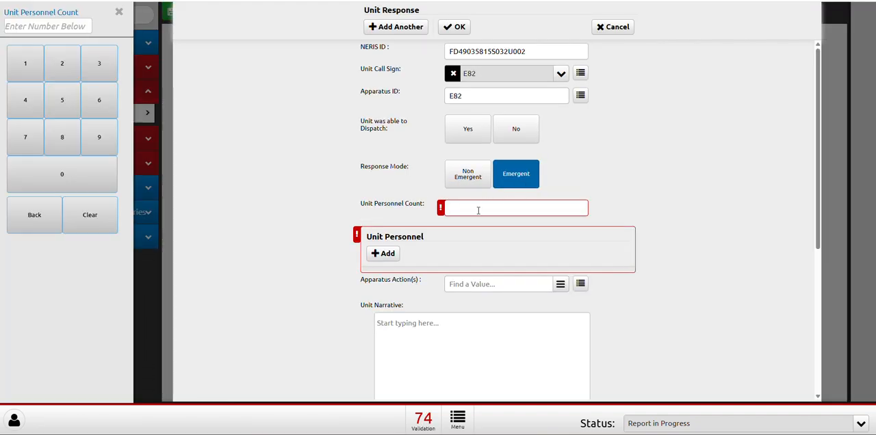
type("3")
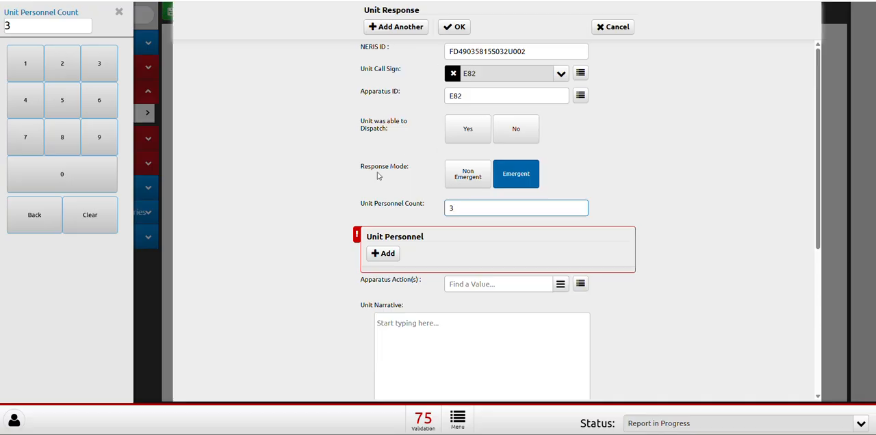
Add three crew members as Unit Personnel on the E82 unit response.
scroll(400, 236, "down", 1)
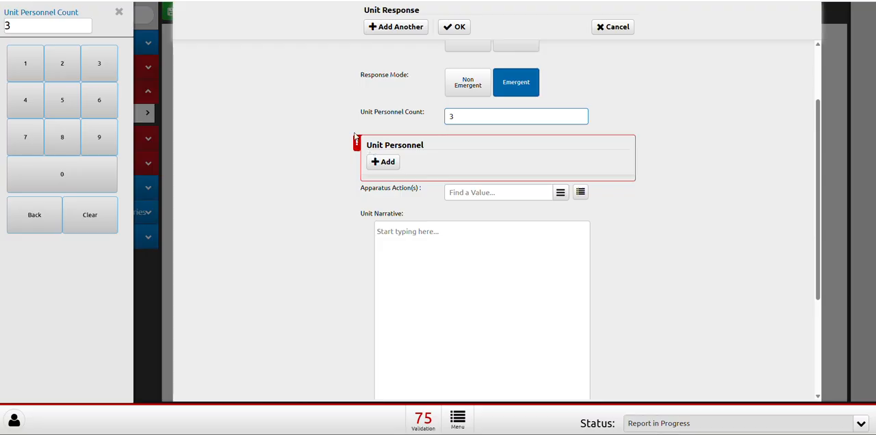
left_click(388, 162)
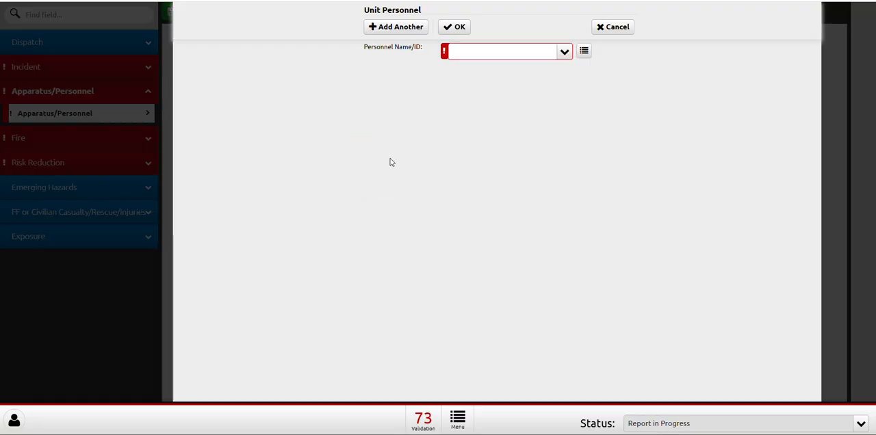
left_click(471, 53)
left_click(487, 136)
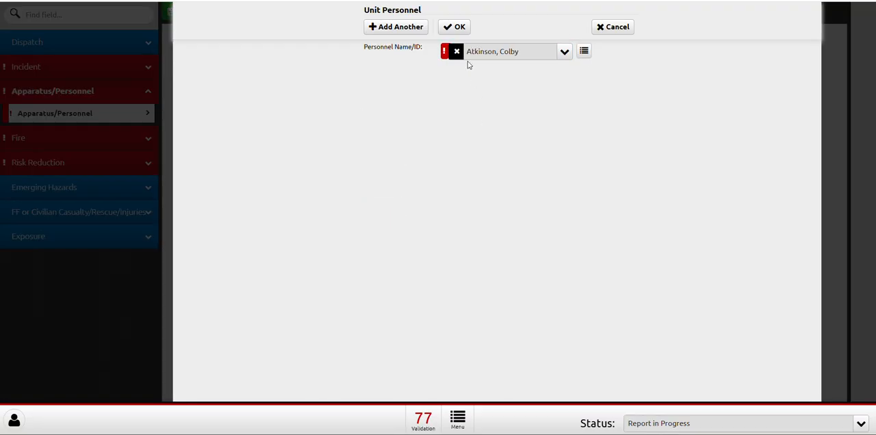
left_click(460, 30)
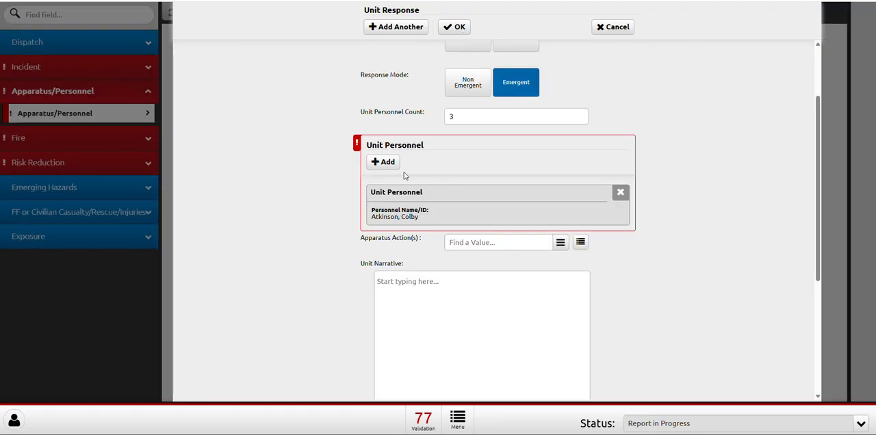
left_click(388, 164)
left_click(479, 52)
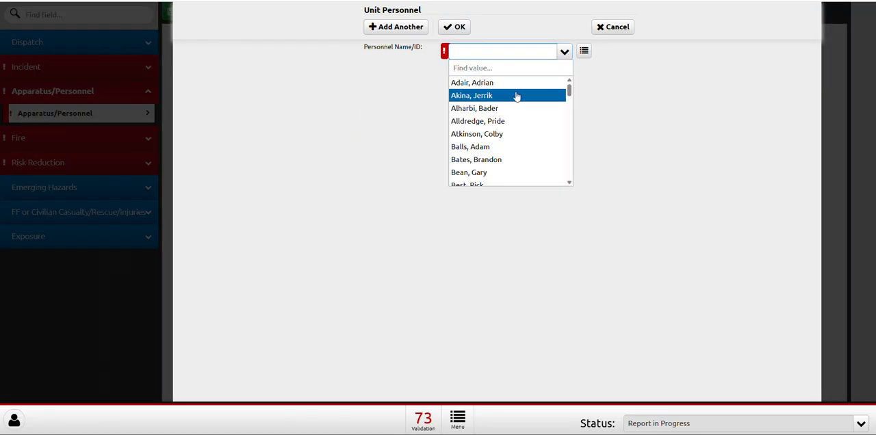
left_click(509, 160)
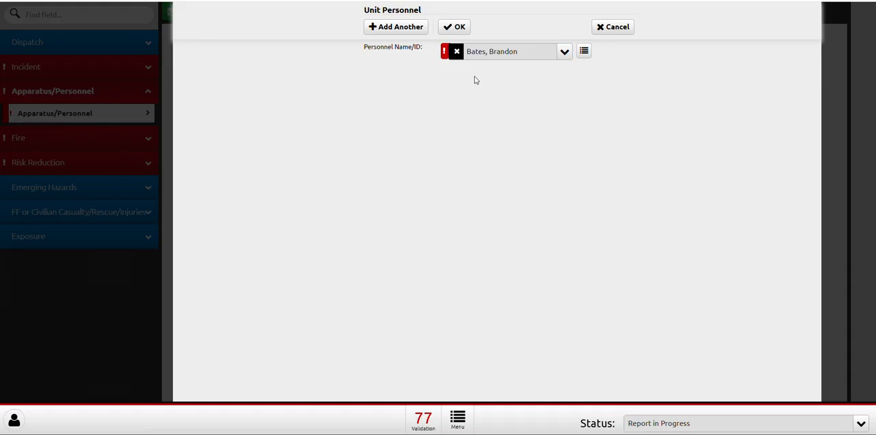
left_click(454, 27)
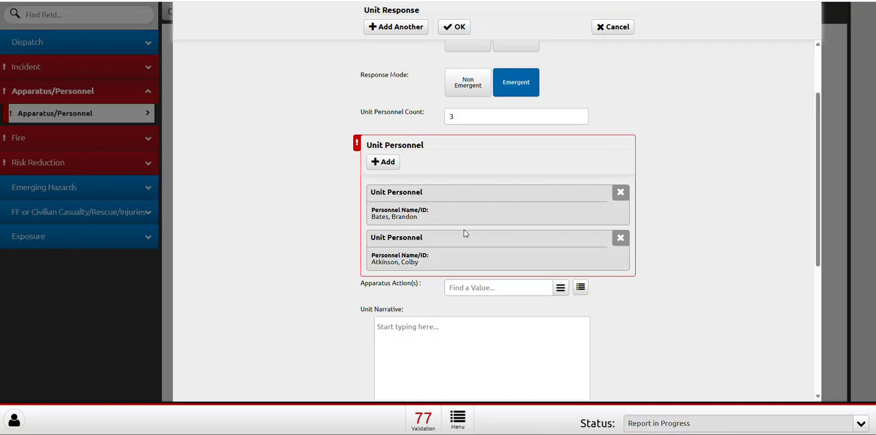
scroll(463, 232, "down", 2)
left_click(385, 118)
left_click(481, 54)
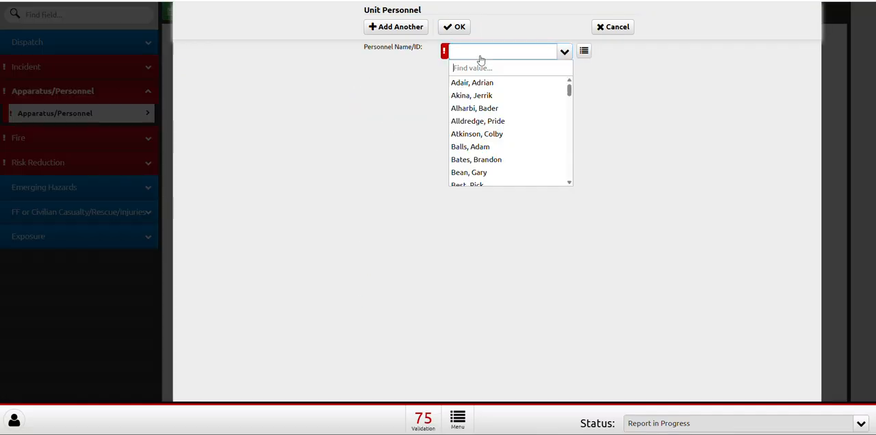
left_click(492, 121)
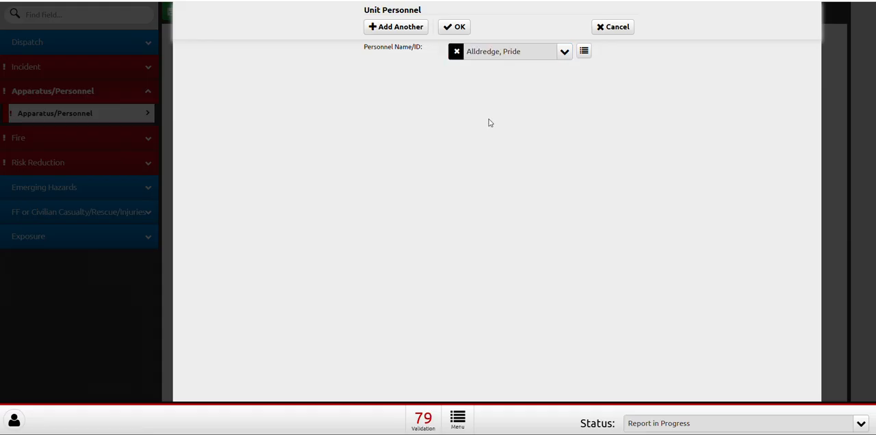
left_click(455, 26)
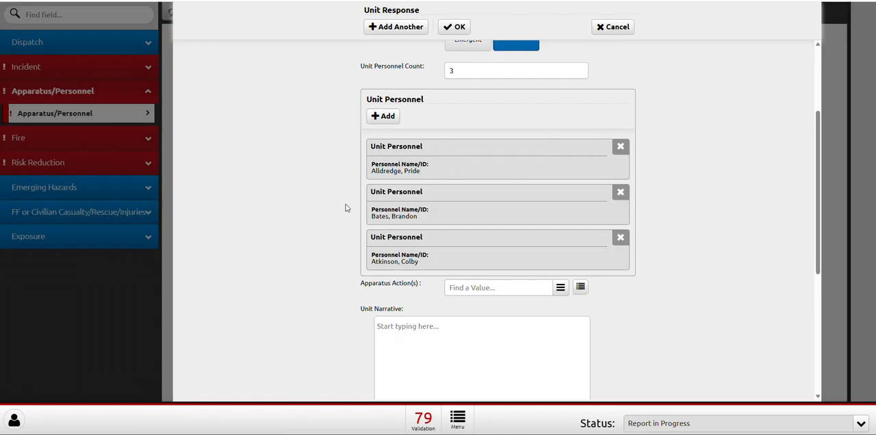
Try Unit Personnel Counts of 4 and 2 on the E82 unit response, and restore the count to 3.
scroll(427, 260, "up", 1)
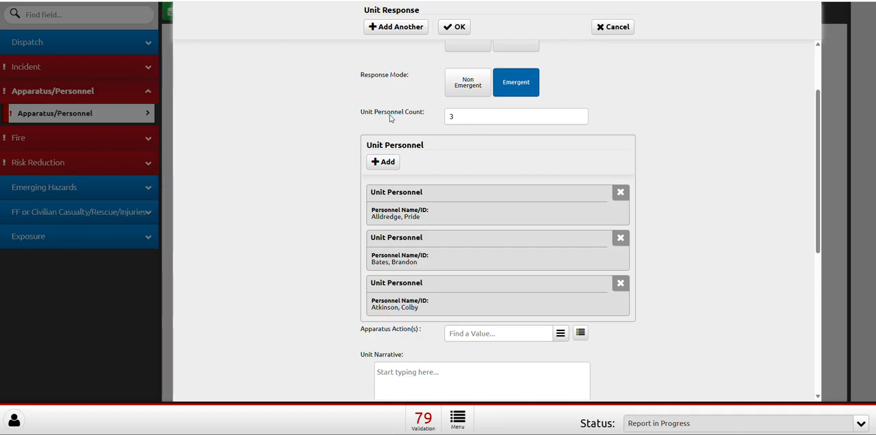
left_click(465, 115)
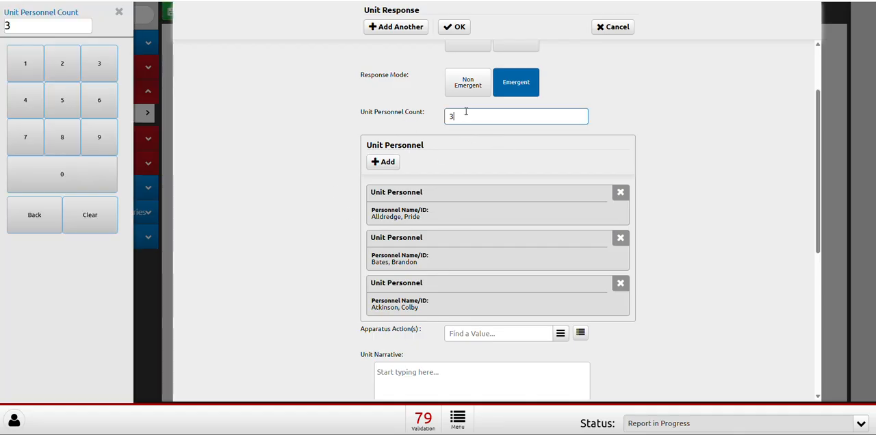
key("BackSpace")
type("4")
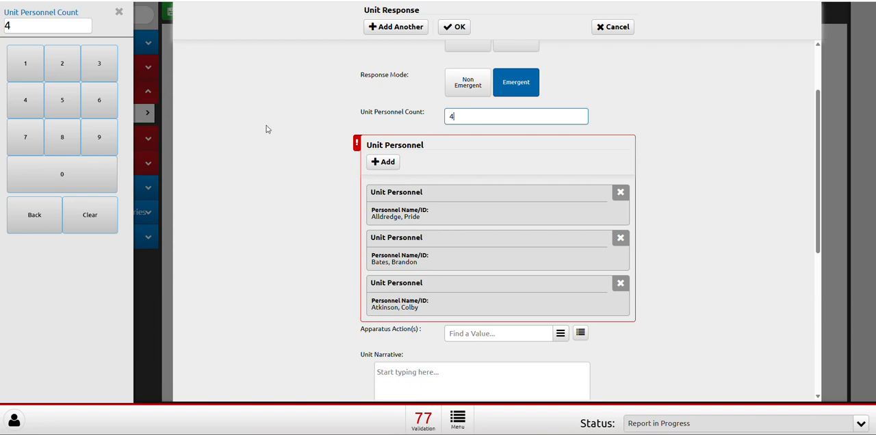
left_click(253, 268)
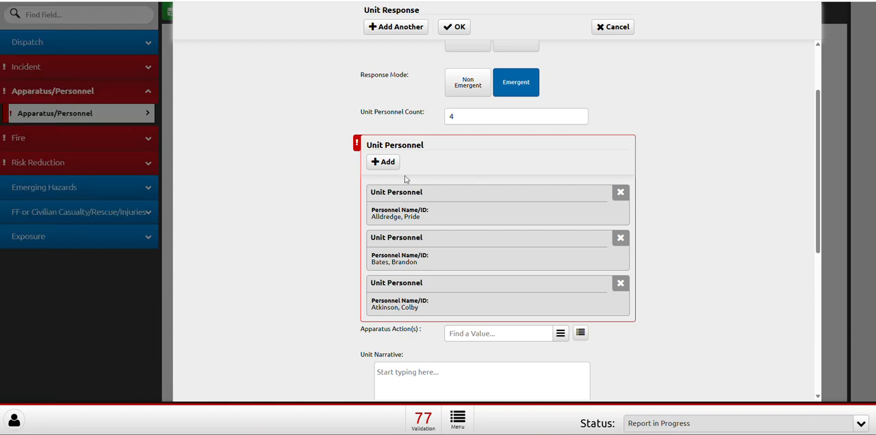
left_click(481, 119)
key("BackSpace")
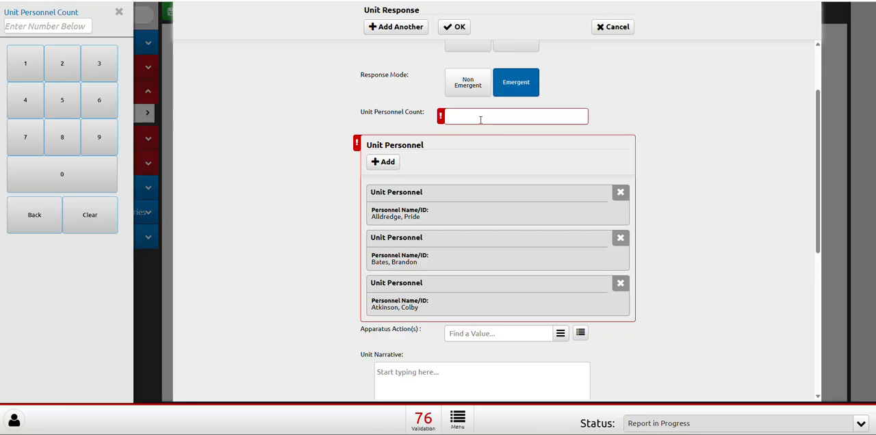
type("2")
left_click(253, 265)
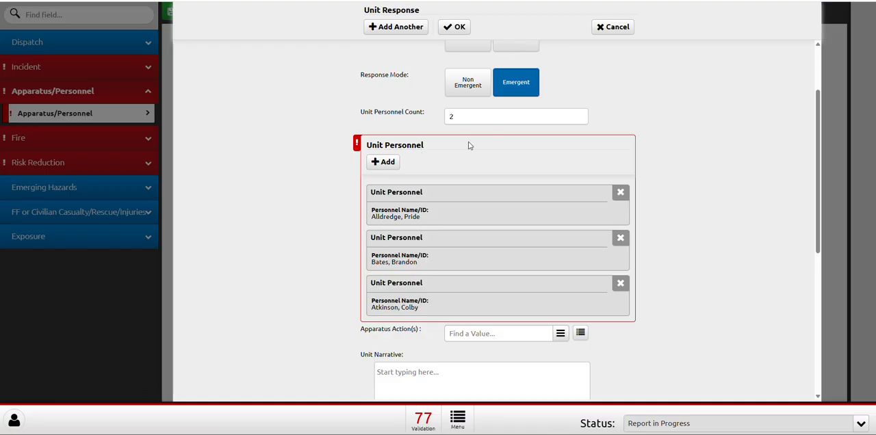
left_click(481, 120)
type("3")
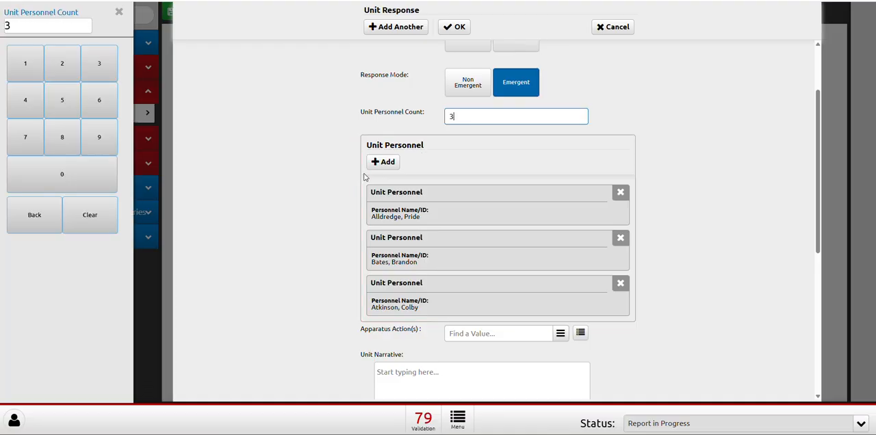
left_click(338, 187)
Check the remaining fields of the E82 unit response and accept the entry.
scroll(502, 266, "down", 7)
scroll(514, 261, "up", 6)
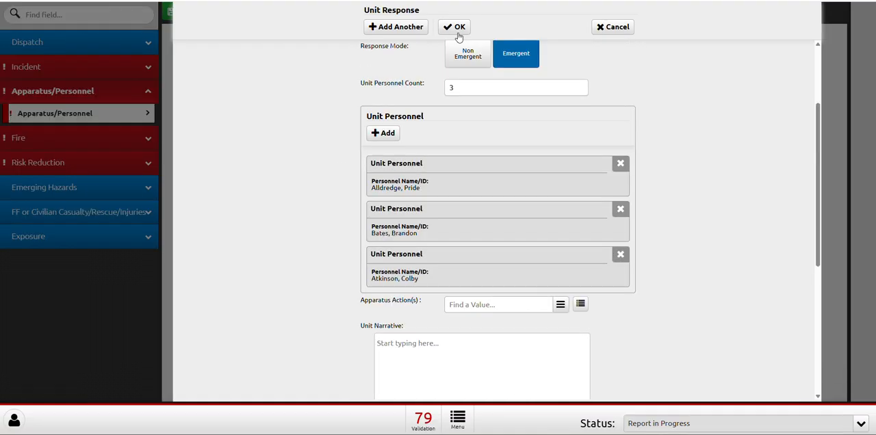
left_click(457, 31)
Set the MA82 unit response to Emergent mode with a Unit Personnel Count of 2.
left_click(490, 212)
left_click(474, 204)
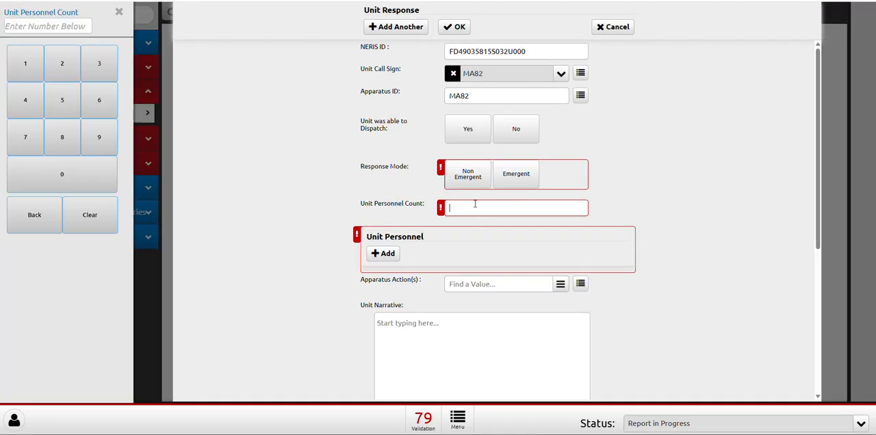
left_click(515, 174)
left_click(474, 205)
type("2")
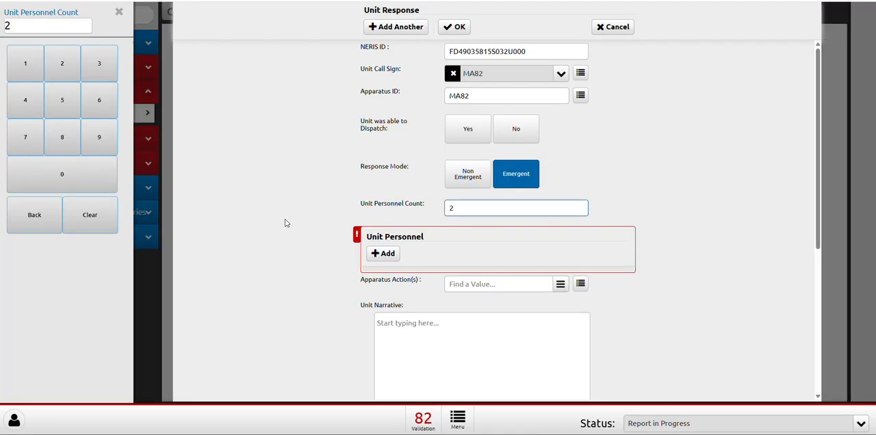
Add two crew members as Unit Personnel on the MA82 unit response and accept the entry.
left_click(380, 253)
left_click(480, 52)
left_click(474, 83)
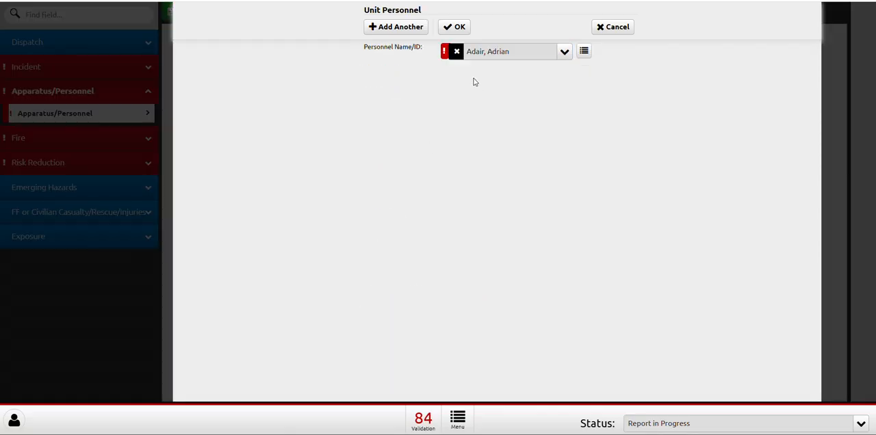
left_click(455, 29)
left_click(416, 287)
left_click(454, 27)
left_click(390, 253)
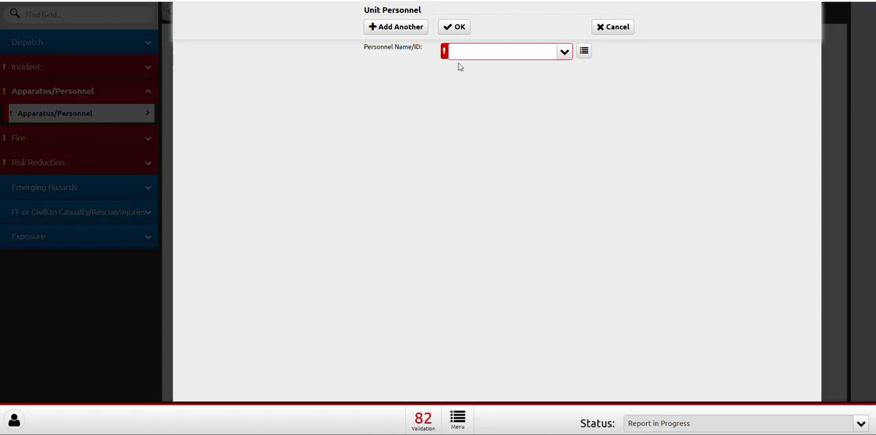
left_click(472, 52)
left_click(483, 96)
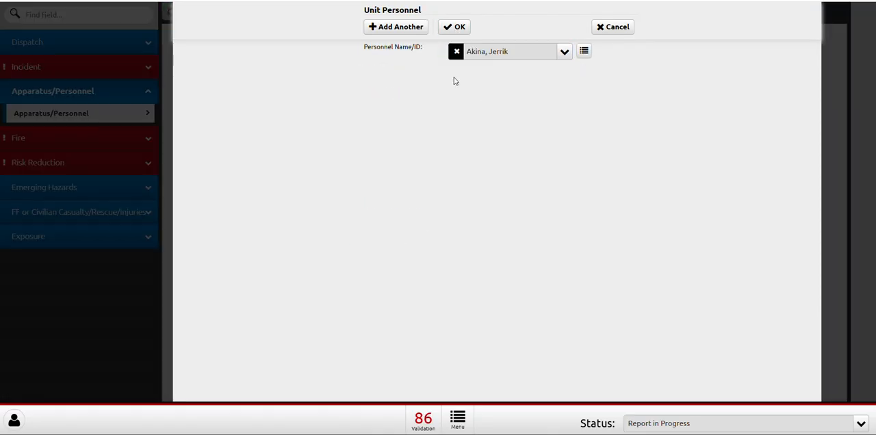
left_click(449, 31)
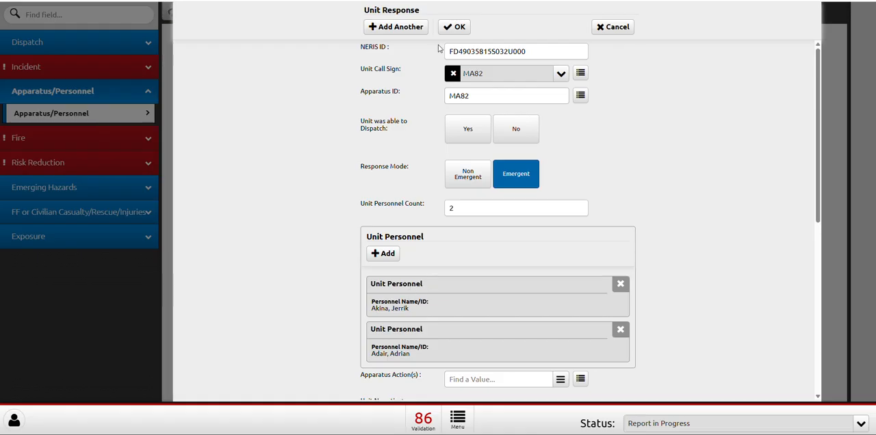
left_click(456, 29)
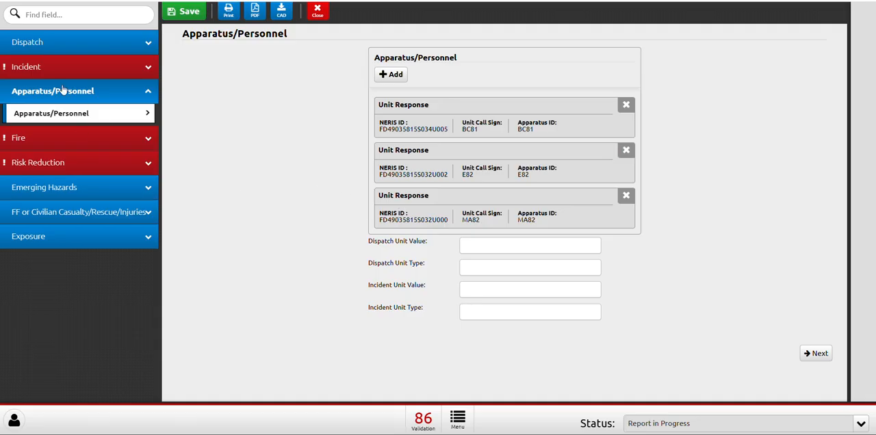
Change the Primary Incident Type in Incident Details to Public Service - Alarms (Non Medical) - CO Alarm.
left_click(66, 43)
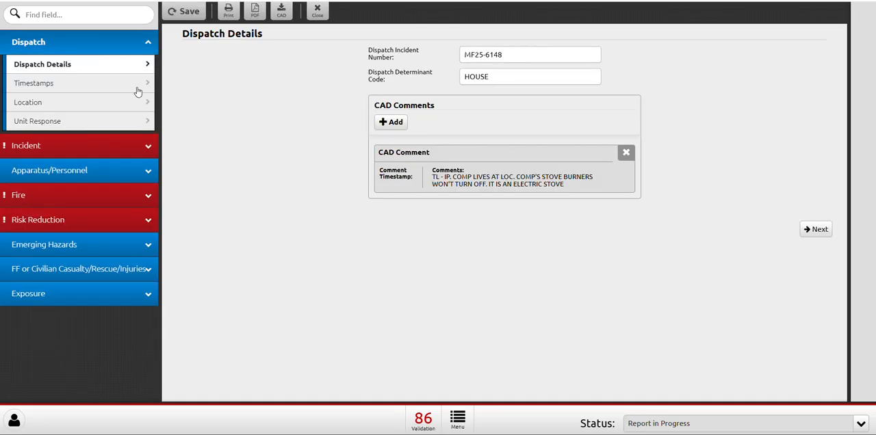
left_click(29, 151)
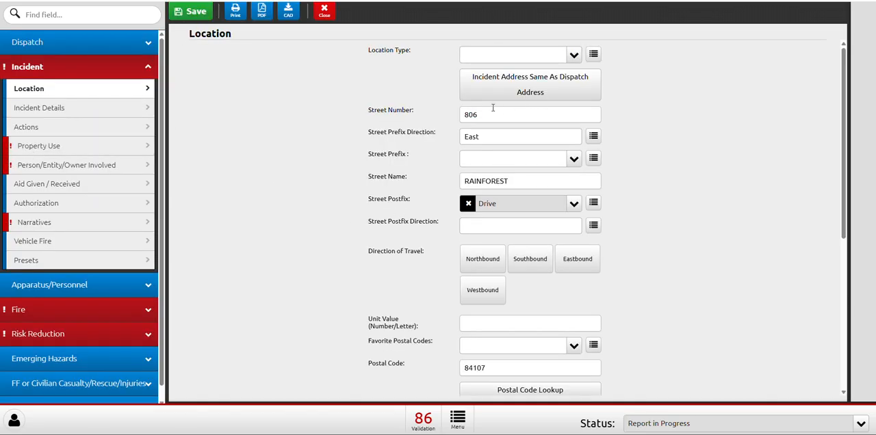
left_click(88, 108)
left_click(472, 103)
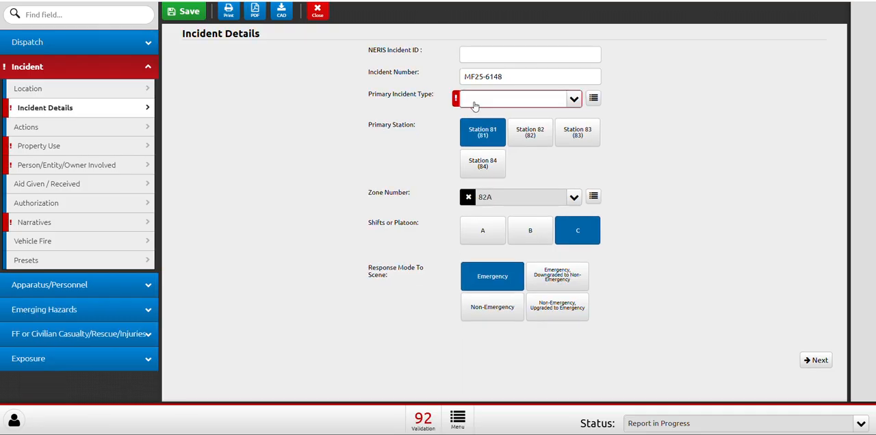
left_click(485, 99)
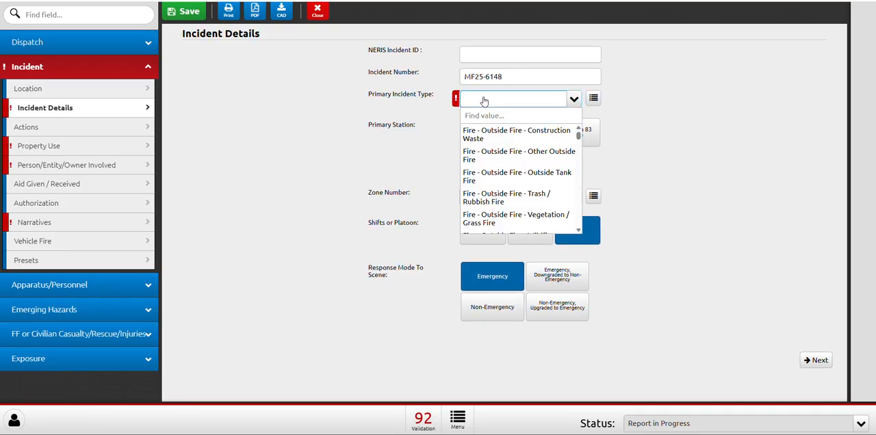
type("alarm")
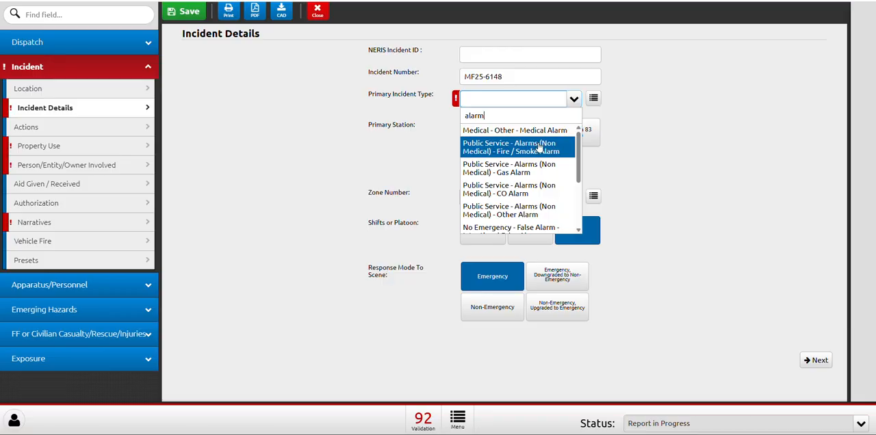
left_click(535, 190)
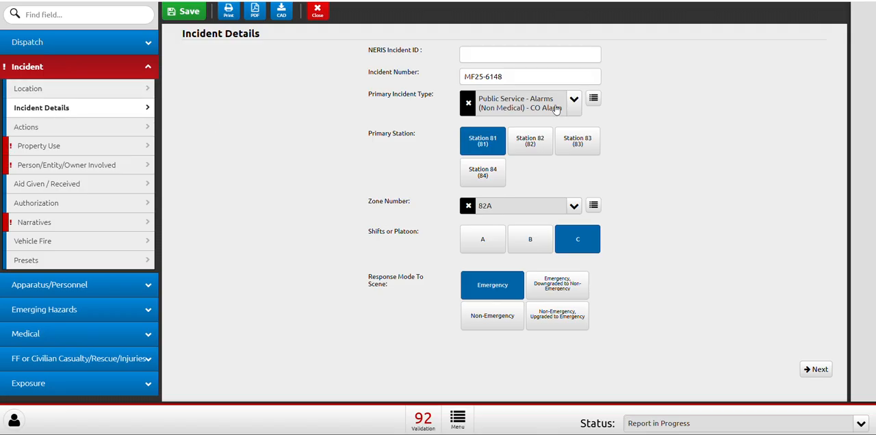
Change the Primary Incident Type in Incident Details to No Emergency - Cancelled.
left_click(469, 103)
left_click(499, 107)
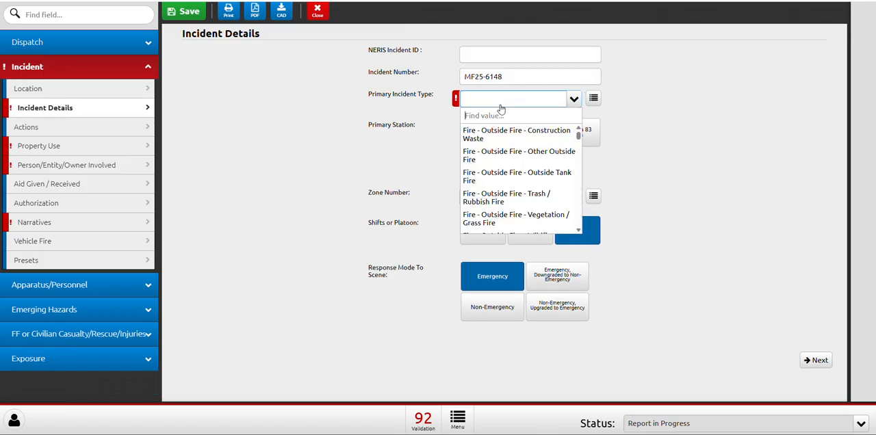
type("can")
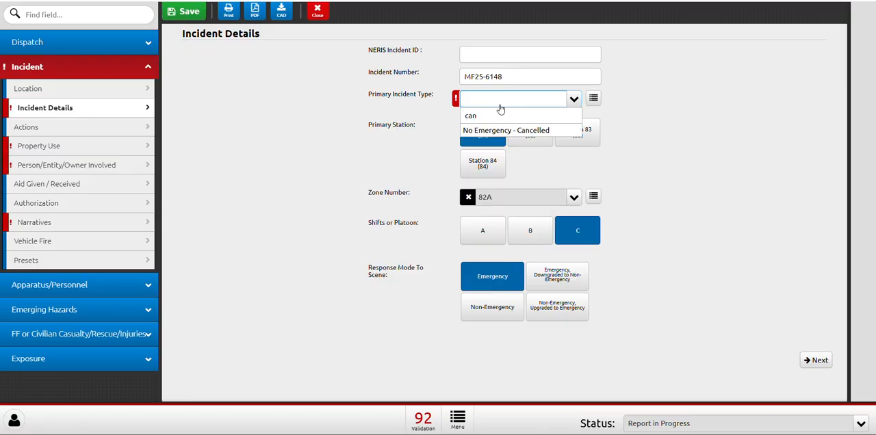
left_click(509, 131)
Browse the Primary Incident Type categories, examining the No Emergency subcategories and False Alarm items, and leave the selection as it is.
left_click(589, 100)
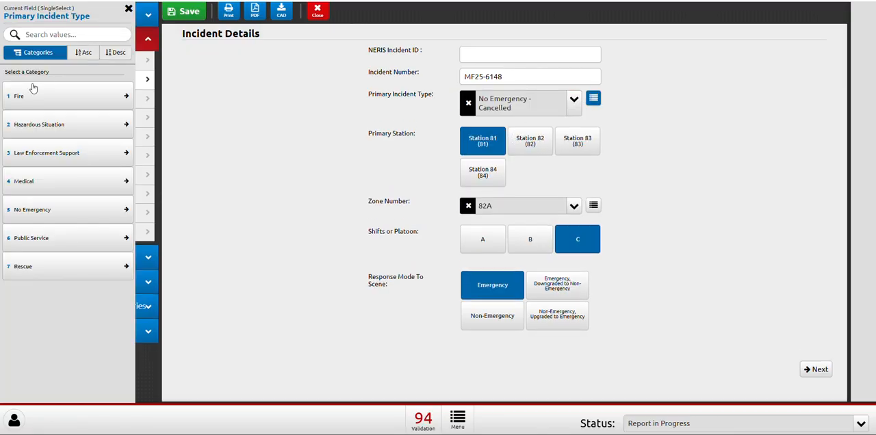
left_click(34, 213)
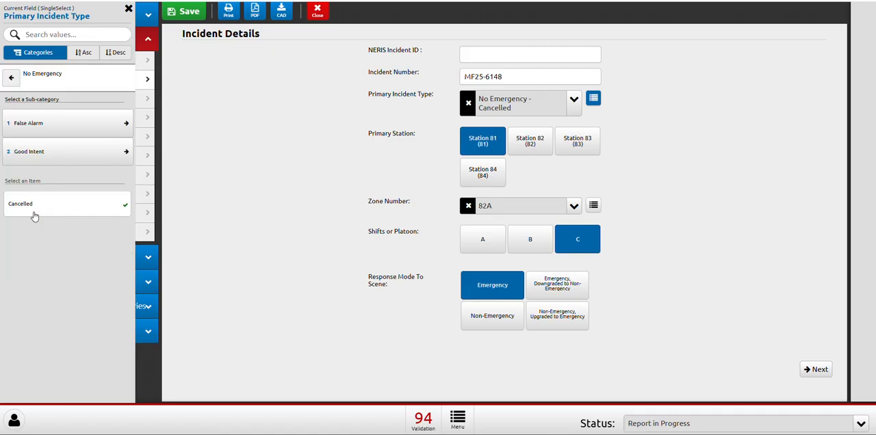
left_click(42, 128)
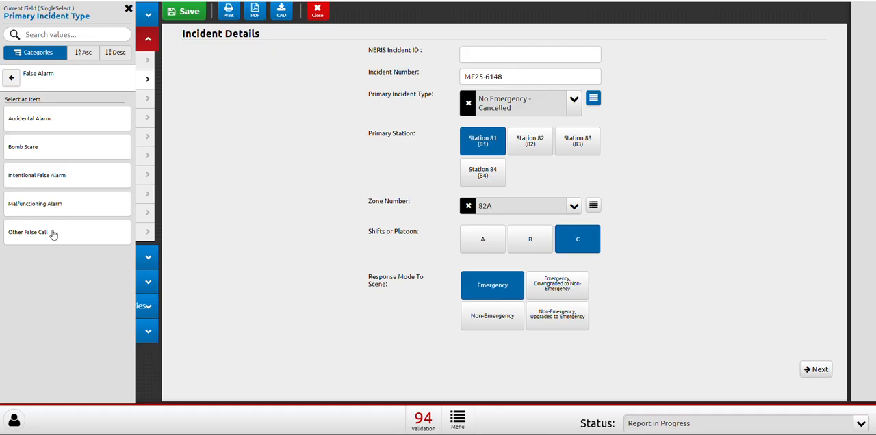
left_click(11, 77)
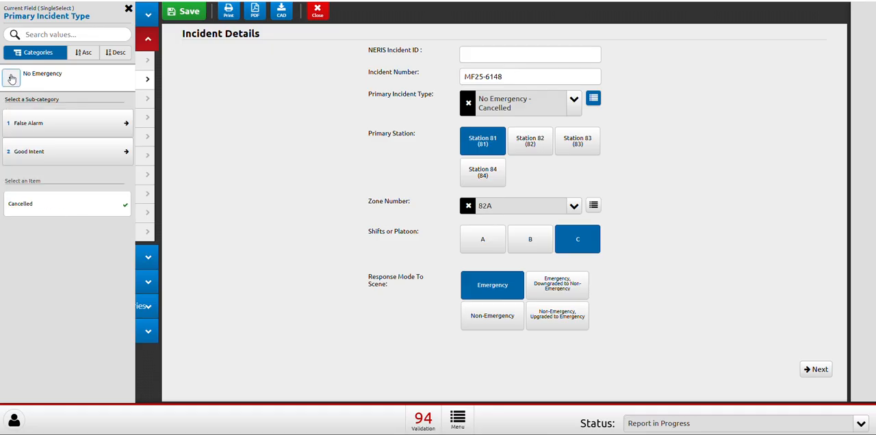
left_click(11, 79)
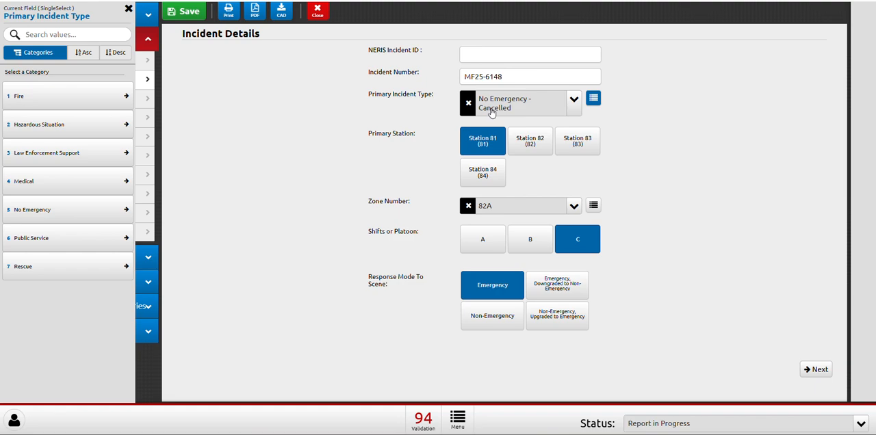
left_click(246, 135)
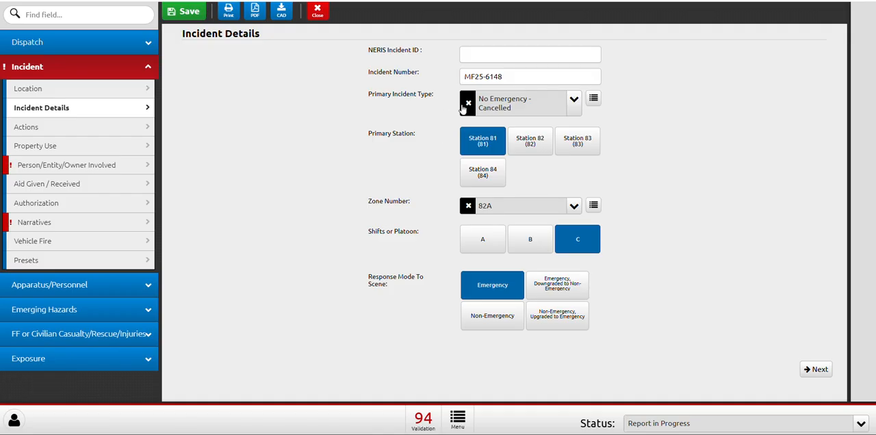
left_click(594, 103)
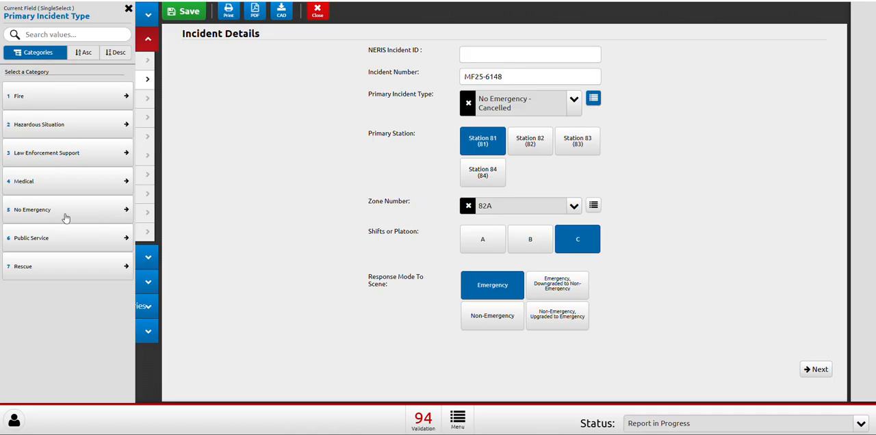
left_click(213, 254)
Clear the Primary Incident Type in Incident Details and close its value list without choosing a replacement.
left_click(469, 104)
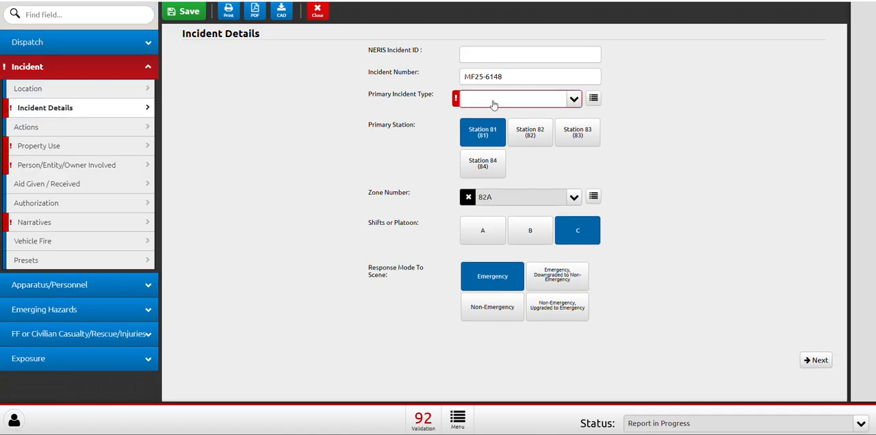
left_click(495, 105)
type("s")
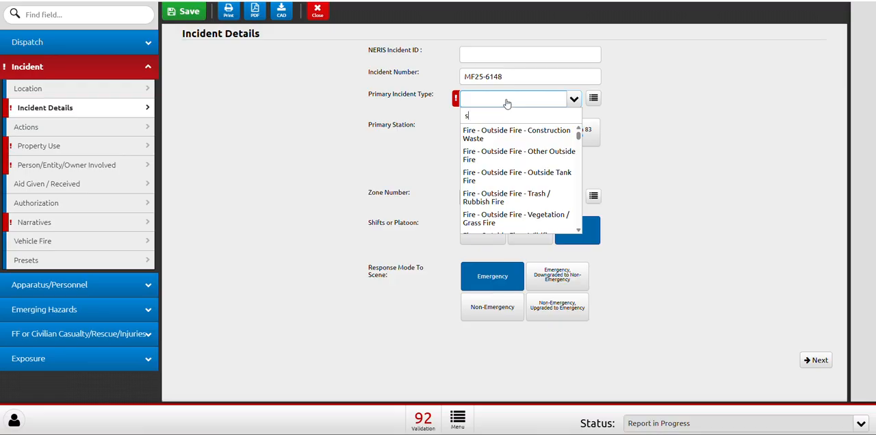
left_click(366, 159)
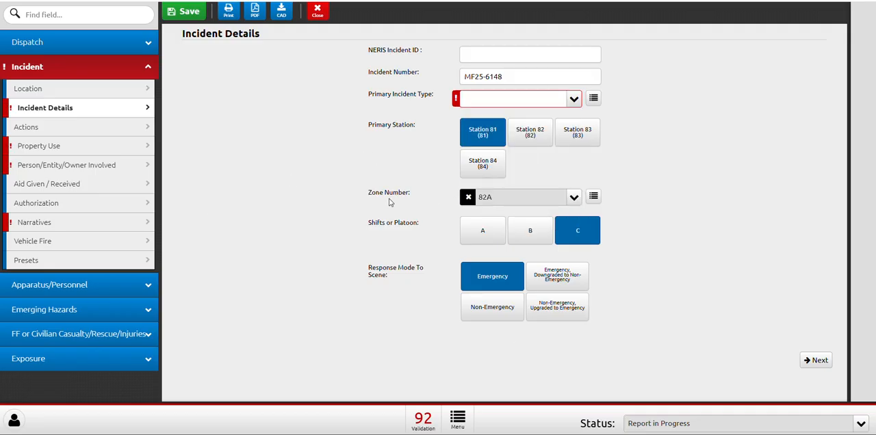
Review the report's outstanding validation errors and open the incident's Narratives section.
left_click(422, 420)
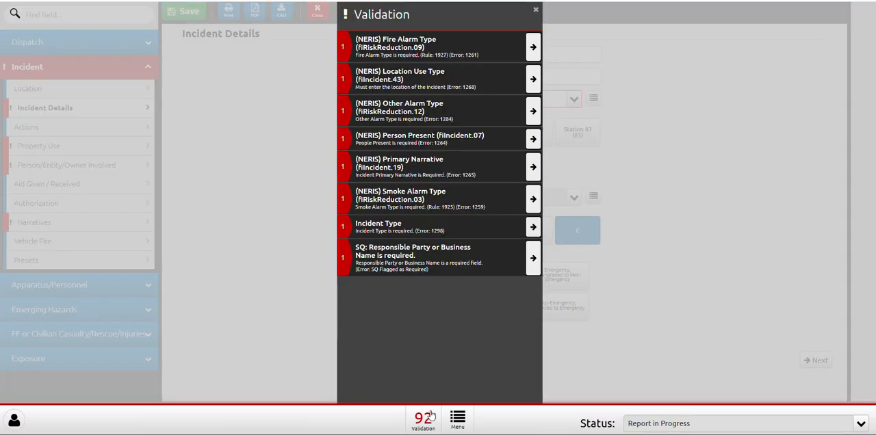
left_click(304, 83)
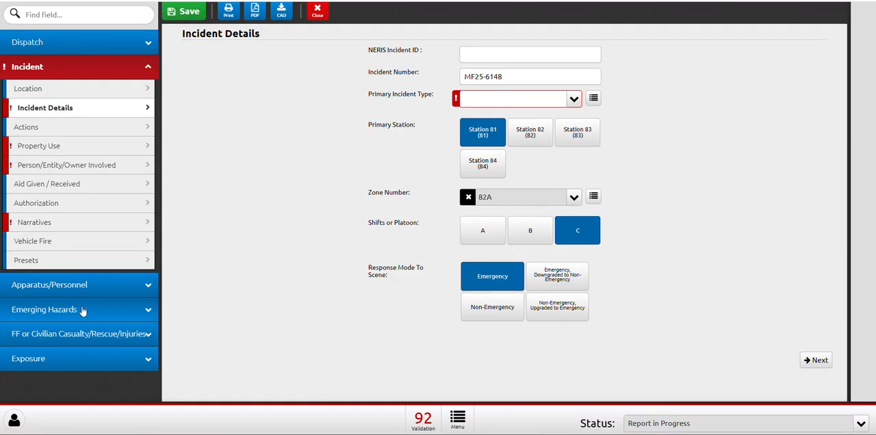
left_click(104, 227)
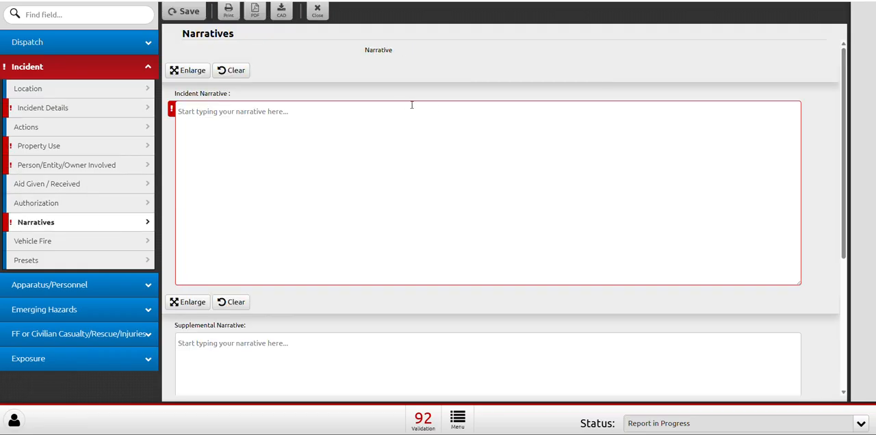
Look over the available report statuses and set the report's status to Fire Call Completed.
left_click(679, 425)
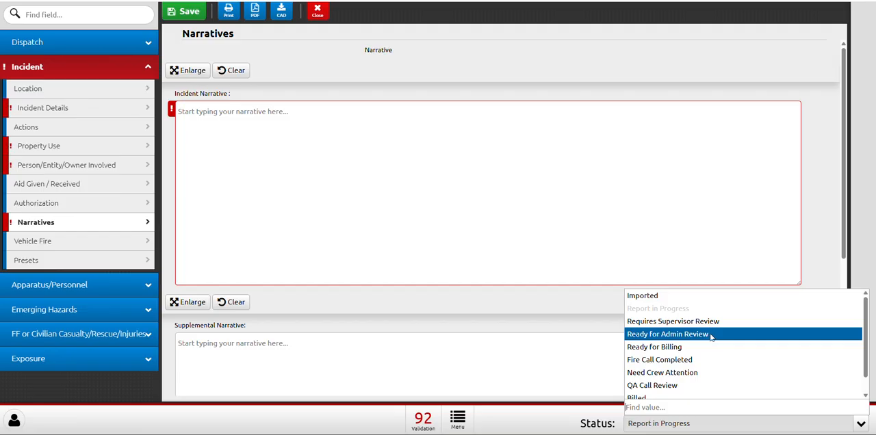
left_click(461, 225)
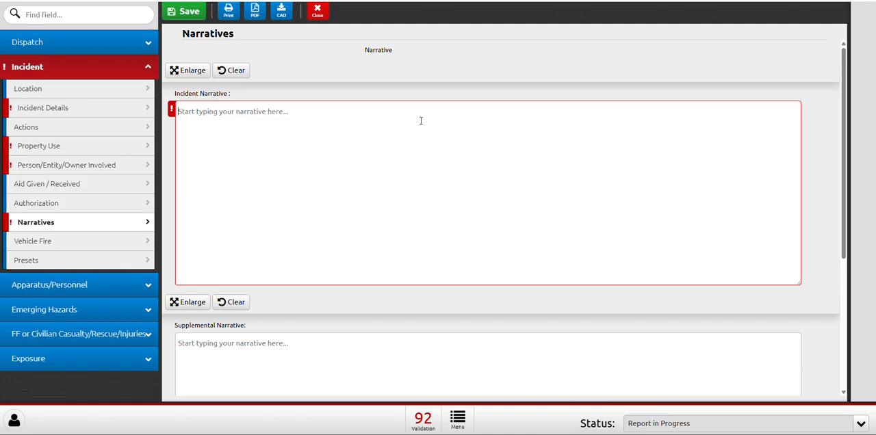
left_click(677, 422)
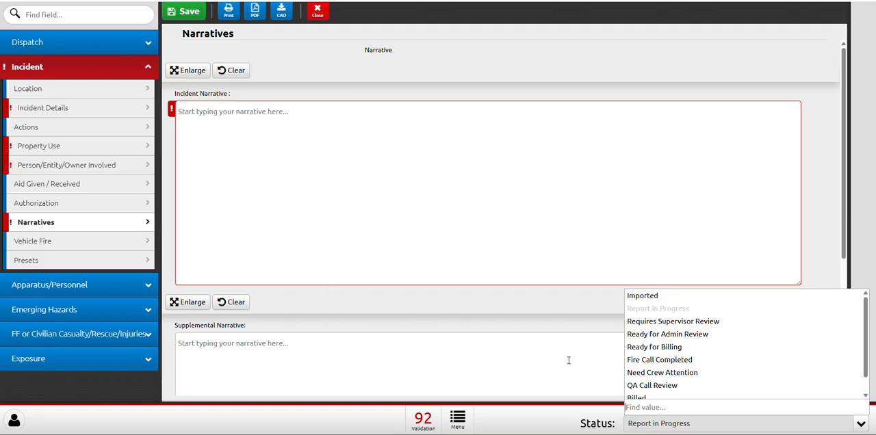
left_click(648, 360)
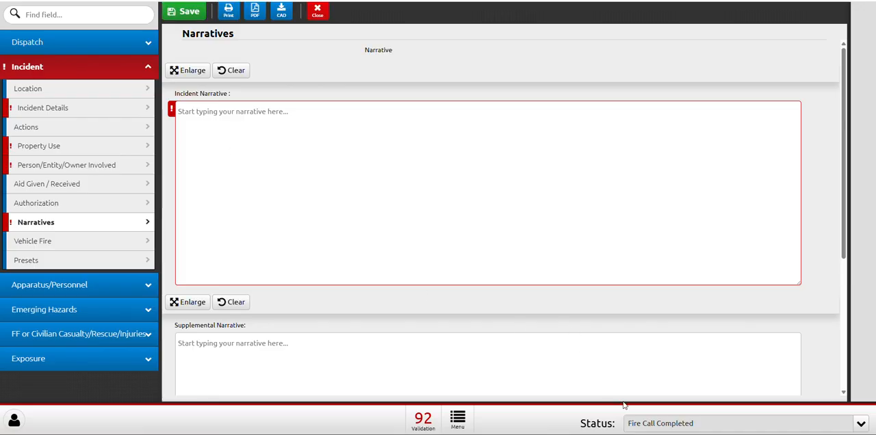
Review the status options and the Vehicle Fire, Incident Details, Dispatch Details and Person/Entity/Owner Involved pages of the report.
left_click(640, 422)
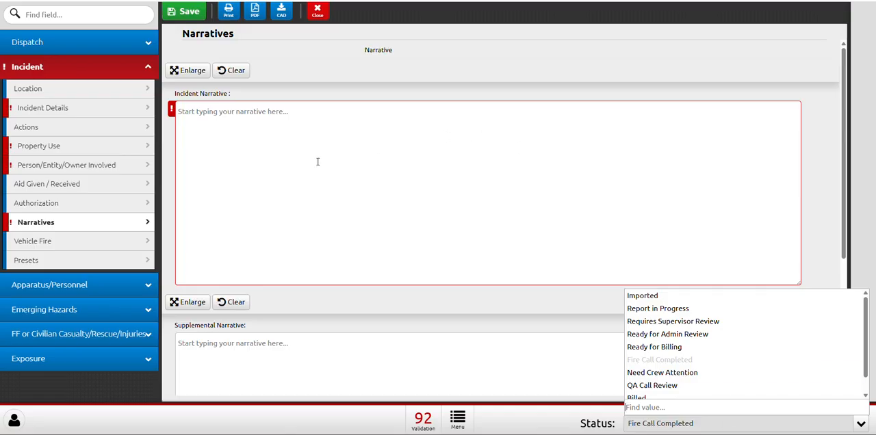
left_click(99, 240)
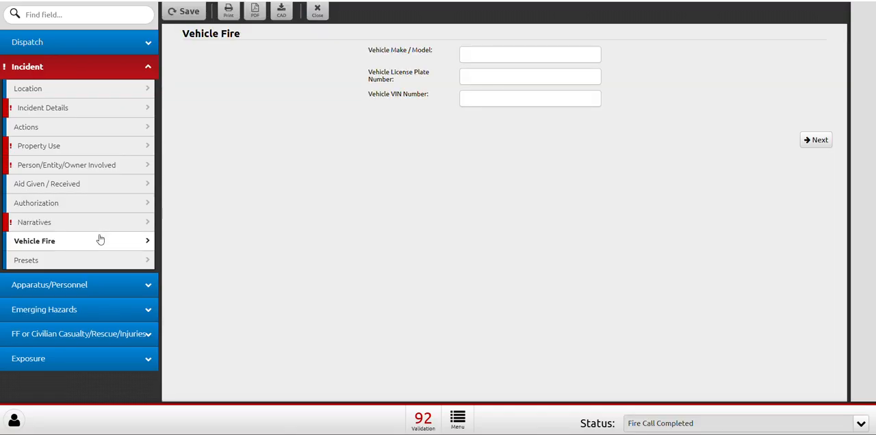
left_click(90, 112)
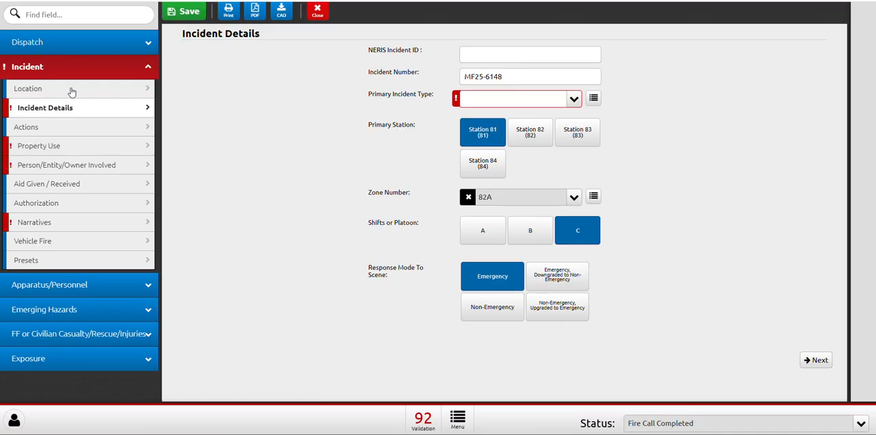
left_click(68, 46)
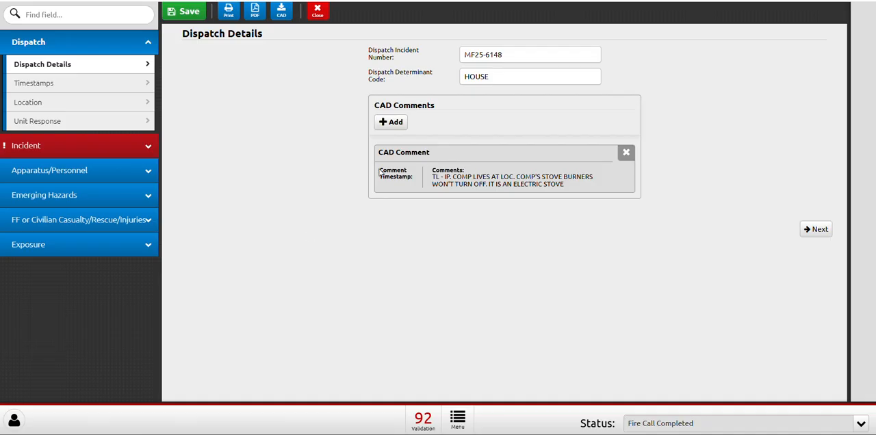
left_click(84, 145)
left_click(88, 165)
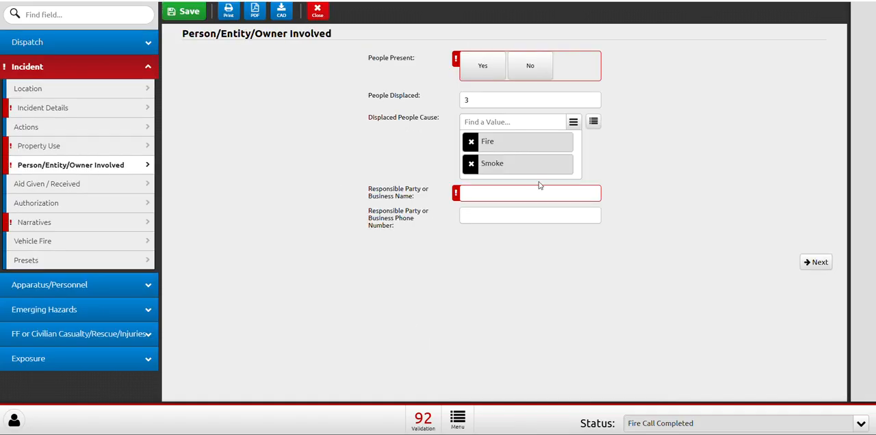